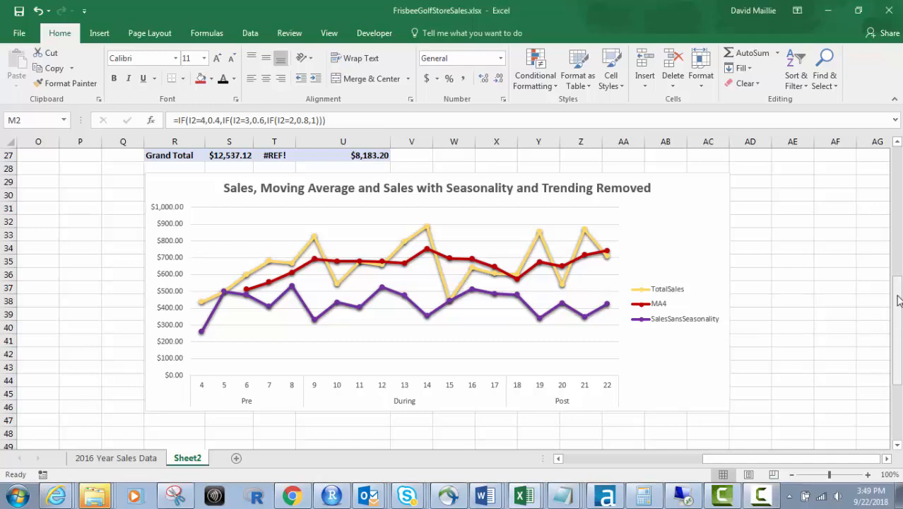
Show the field list for the pivot table beside the sales data on Sheet2
drag(900, 327, 896, 167)
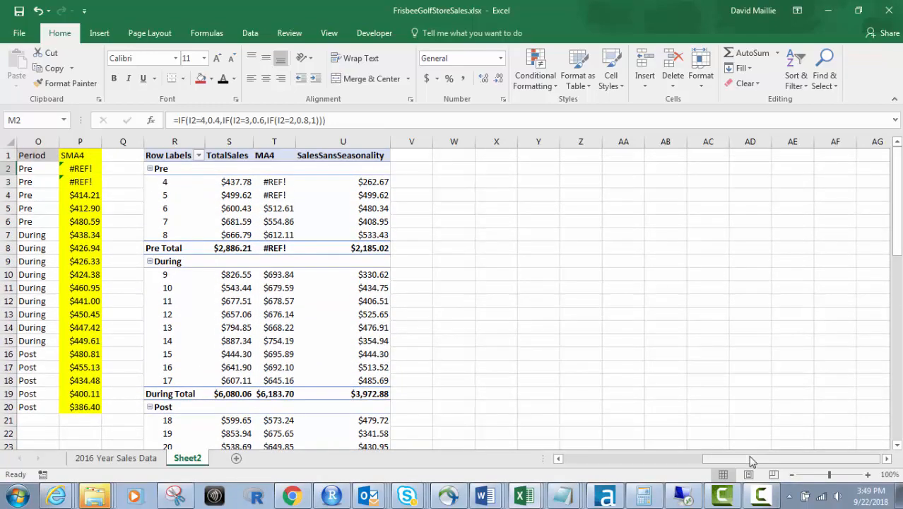
drag(698, 461, 587, 455)
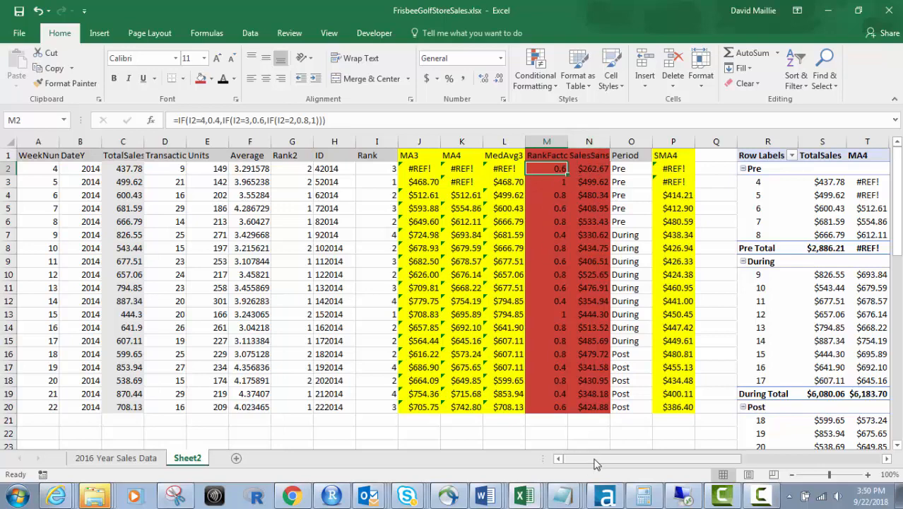
drag(599, 461, 653, 474)
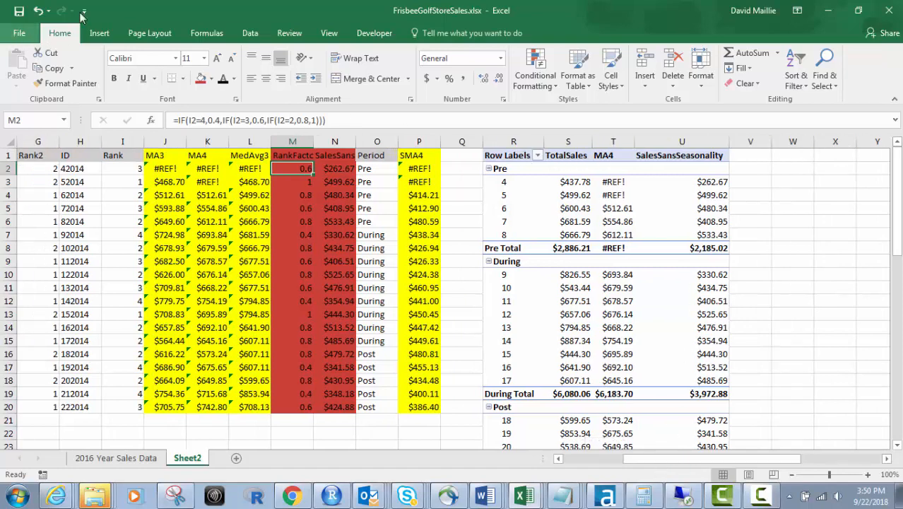
click(99, 33)
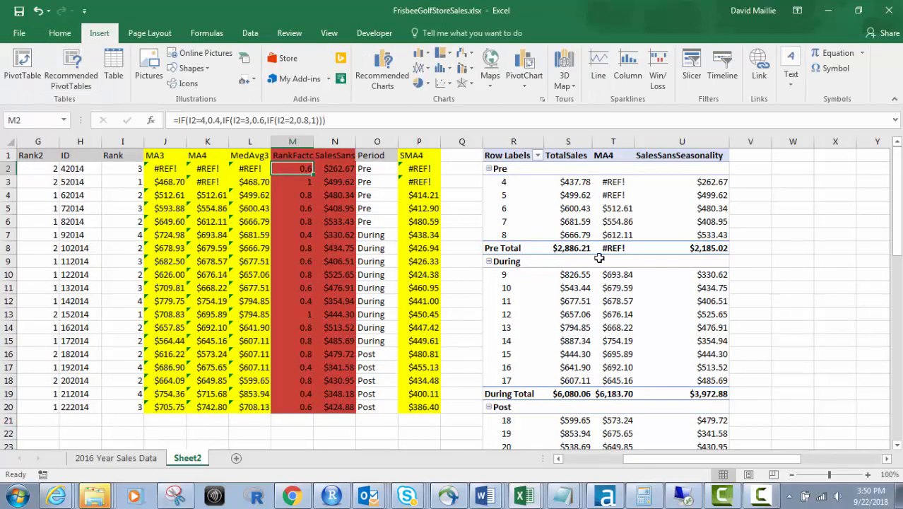
click(607, 195)
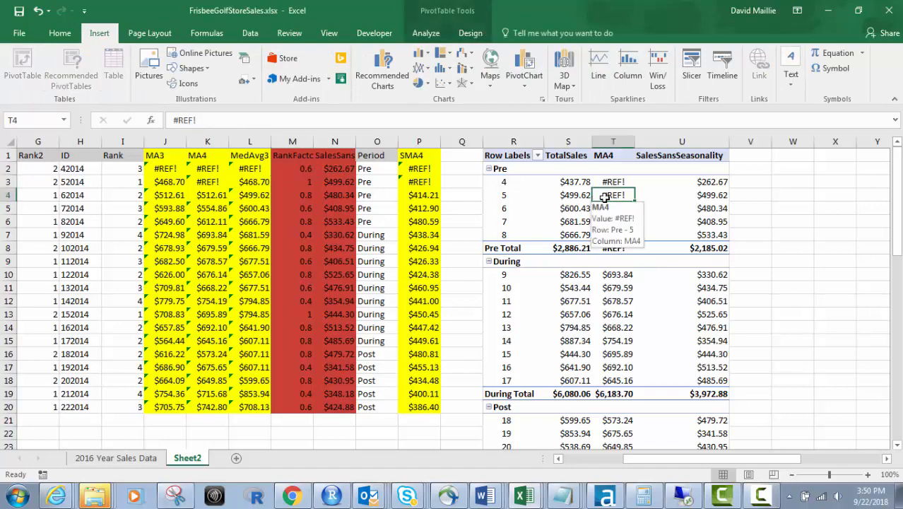
right_click(606, 197)
click(643, 389)
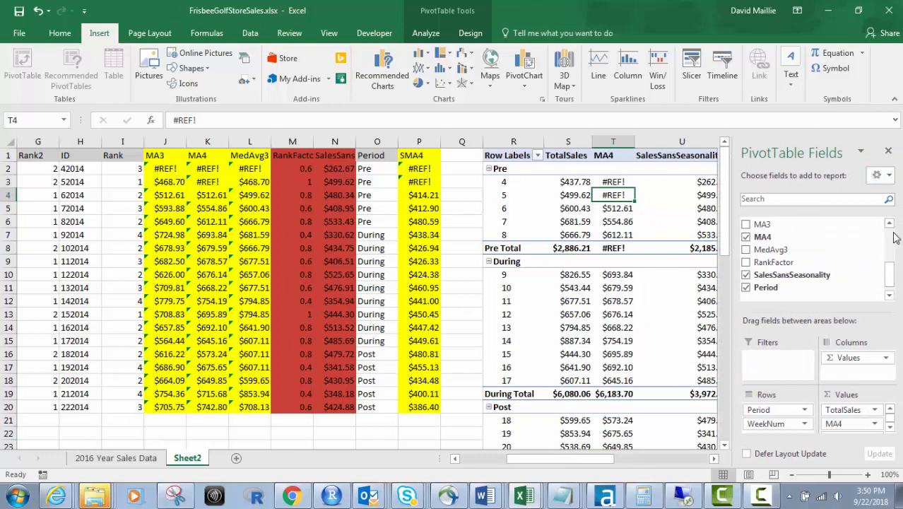
Review the pivot table's source fields and its weekly rows grouped by Pre, During and Post periods
drag(889, 272, 877, 223)
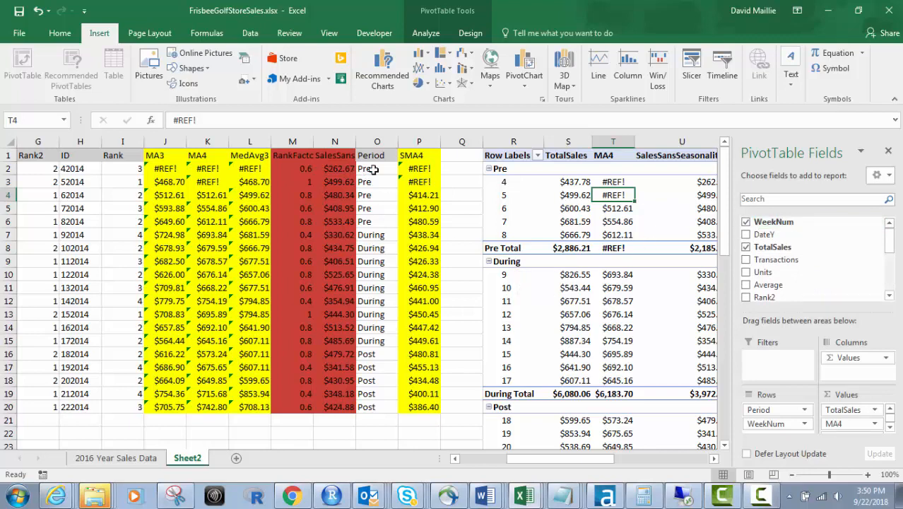
scroll(551, 407, down, 1)
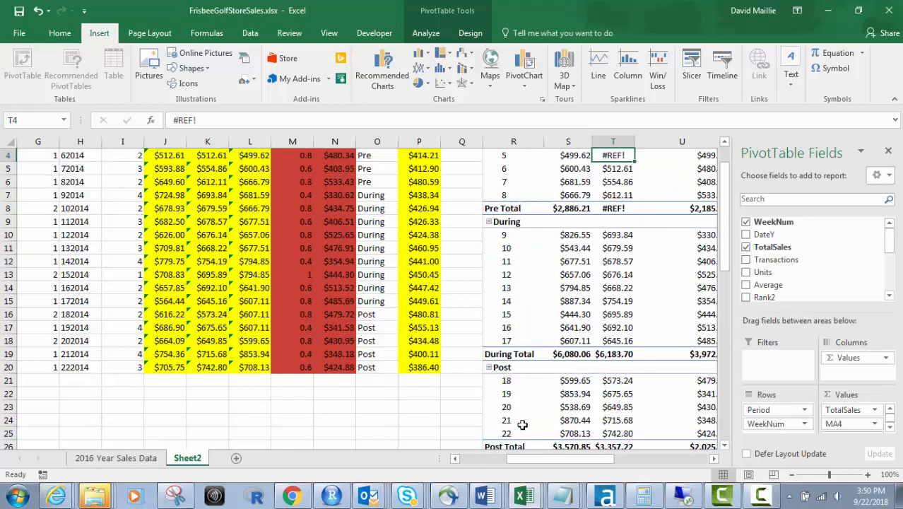
scroll(547, 236, up, 1)
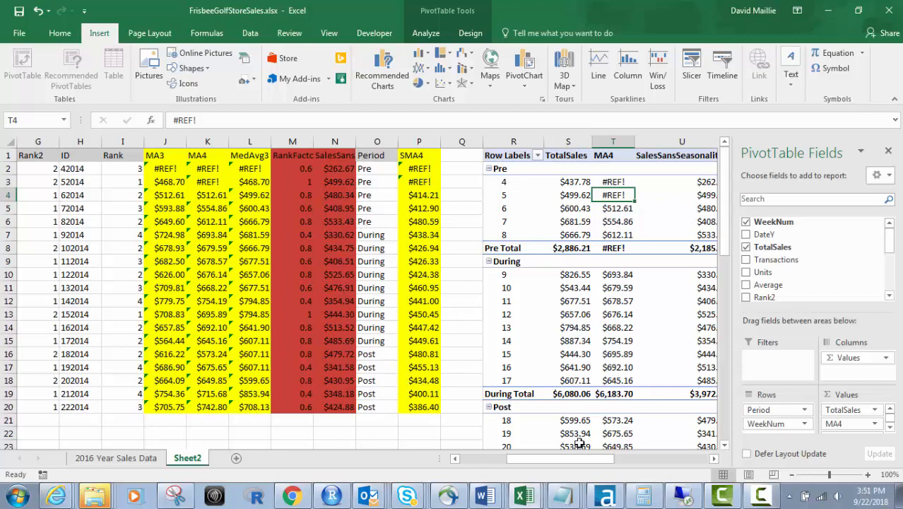
drag(578, 464, 597, 463)
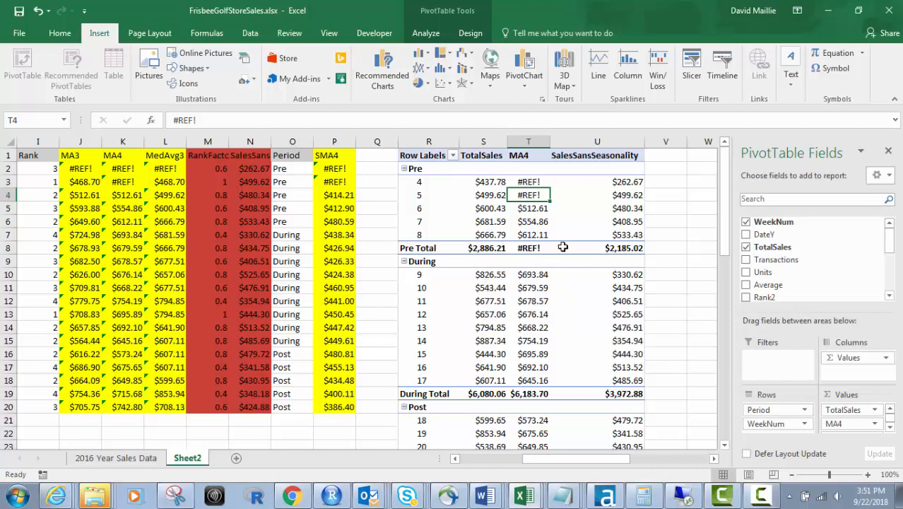
click(542, 221)
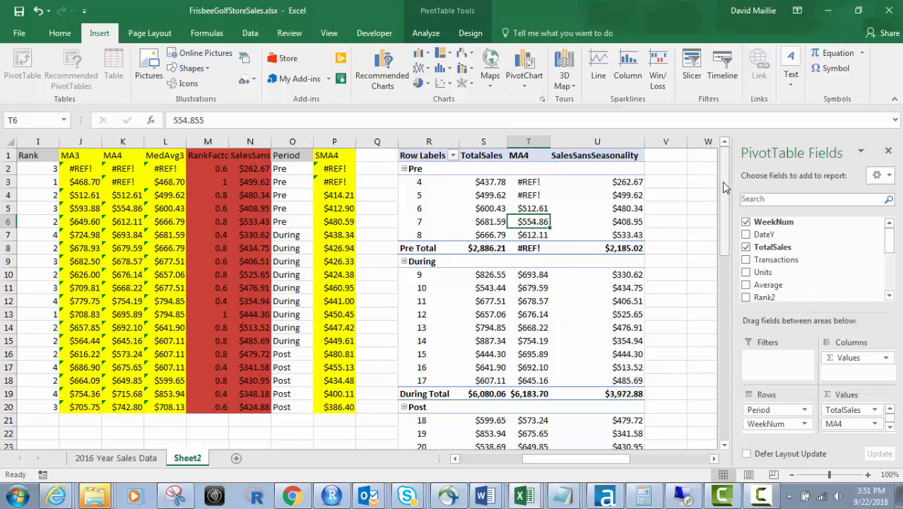
Check which chart type the pivot chart below the table uses, leaving it as is
drag(727, 185, 729, 290)
drag(544, 456, 615, 472)
click(624, 245)
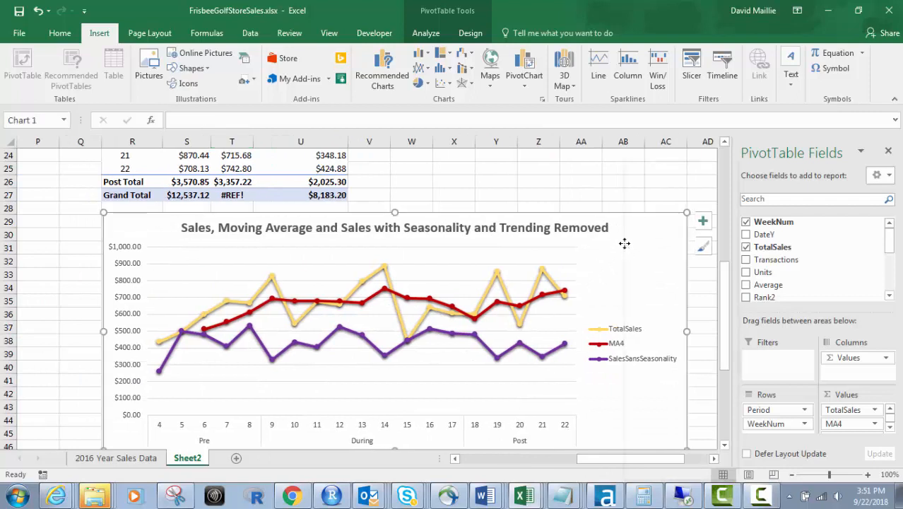
right_click(624, 243)
click(661, 291)
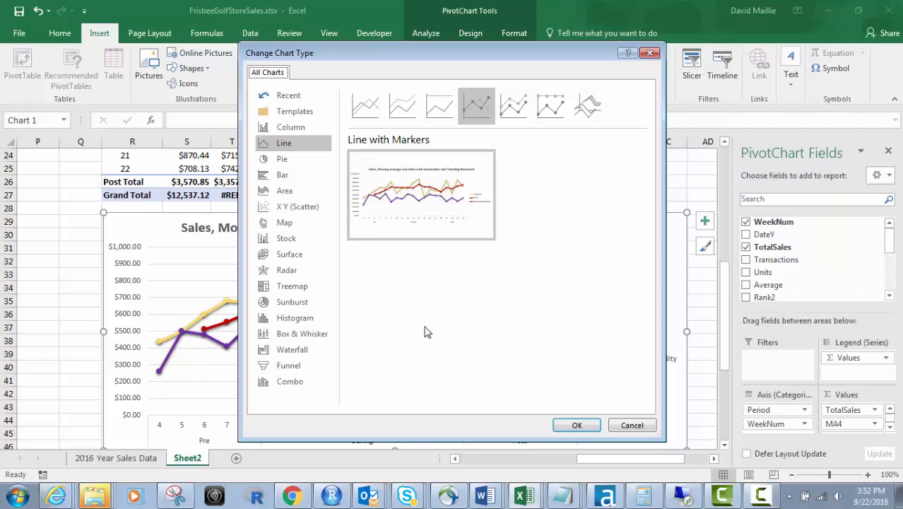
click(650, 55)
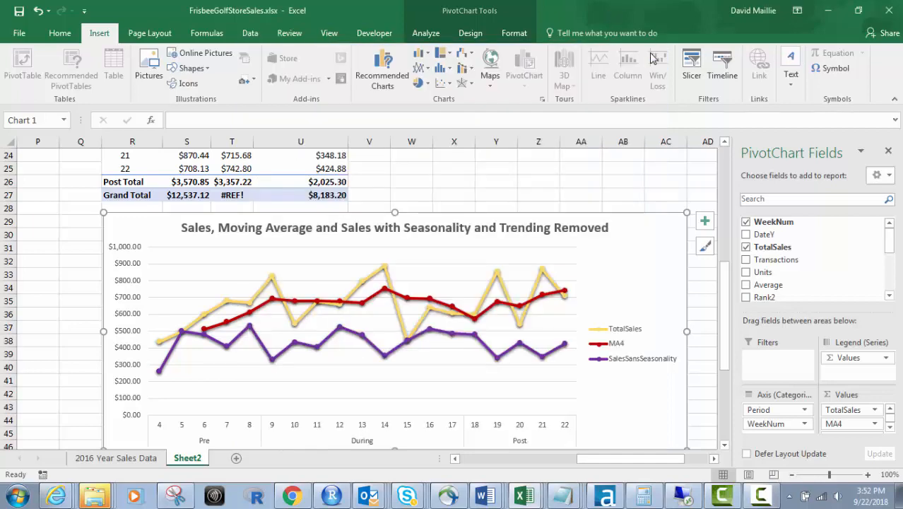
Look through the pivot chart's available fields for the SMA4 column
scroll(297, 206, up, 8)
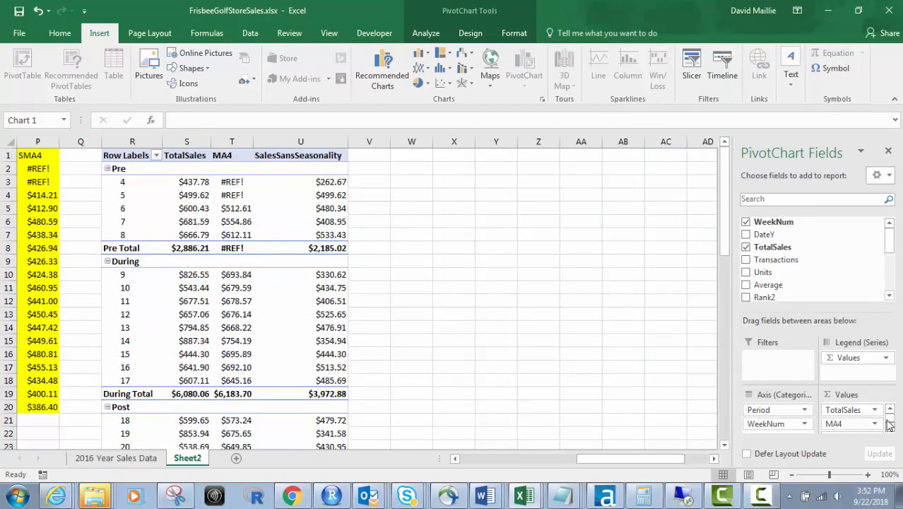
scroll(407, 338, down, 4)
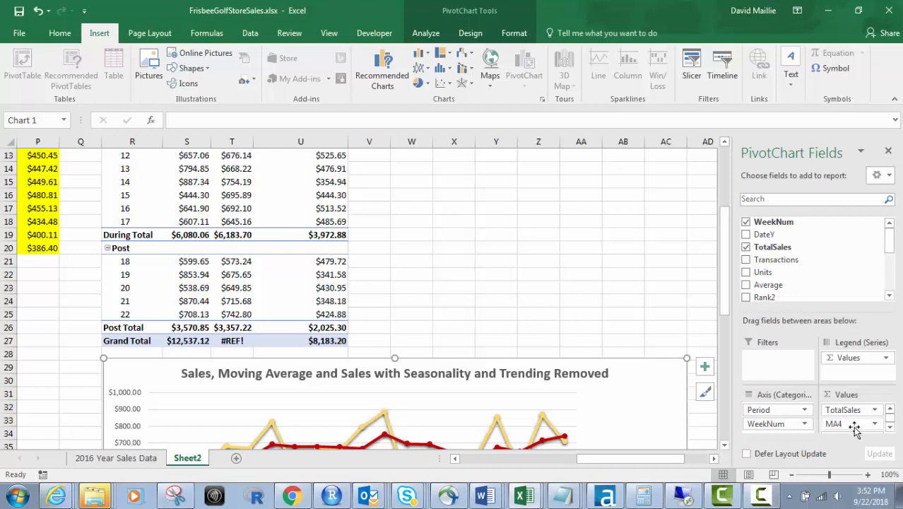
drag(889, 237, 890, 267)
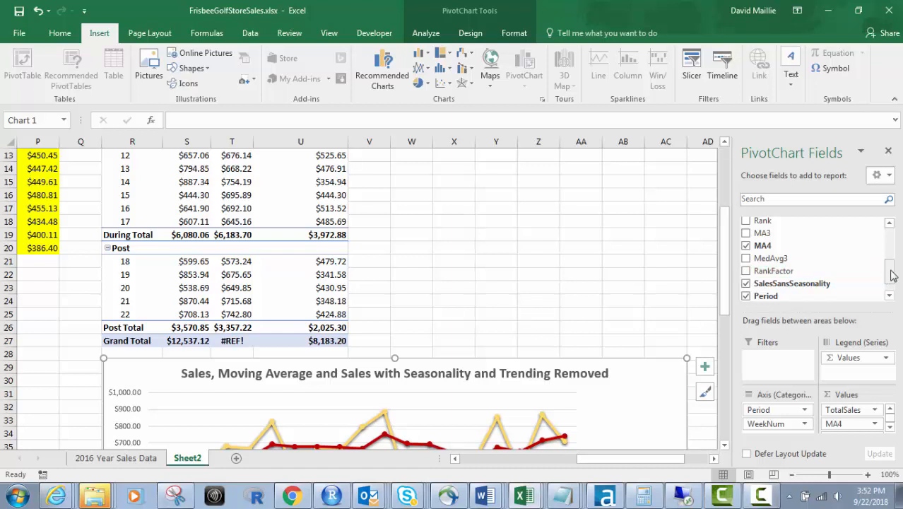
drag(892, 274, 890, 277)
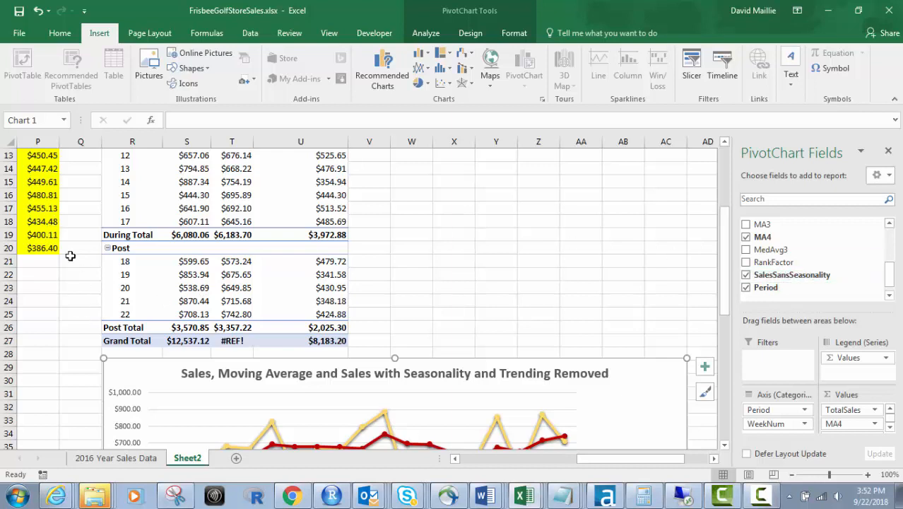
Extend the pivot table's data source to Sheet2!$A$1:$P$20 to include the SMA4 column, and refresh the pivot table
click(238, 260)
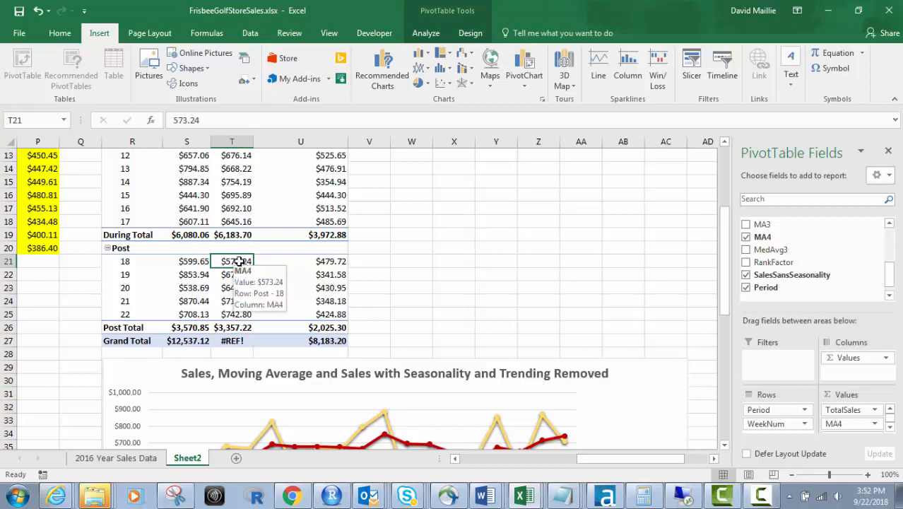
click(427, 33)
click(474, 74)
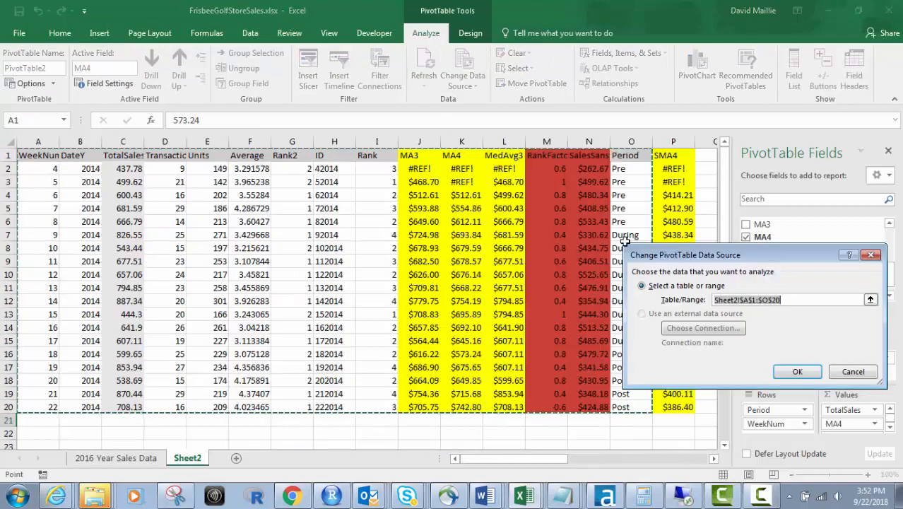
click(870, 300)
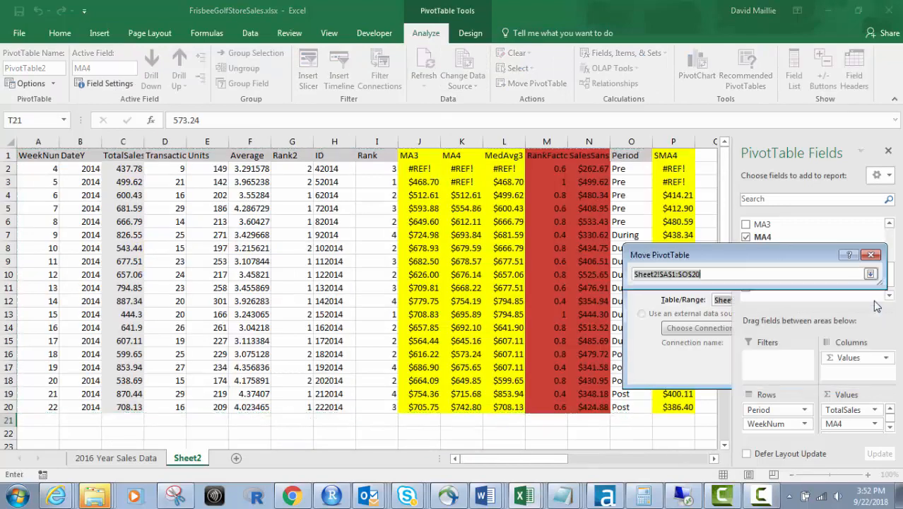
drag(775, 261, 734, 93)
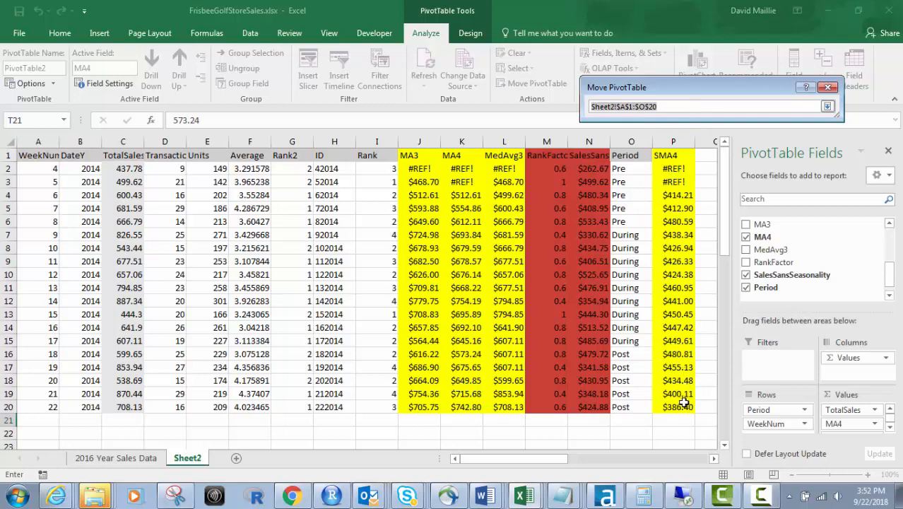
drag(682, 410, 6, 155)
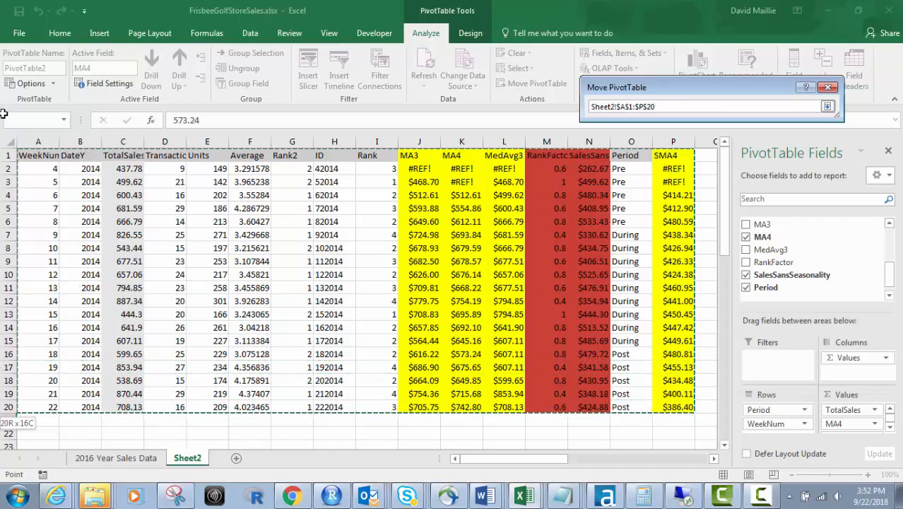
click(827, 106)
click(755, 205)
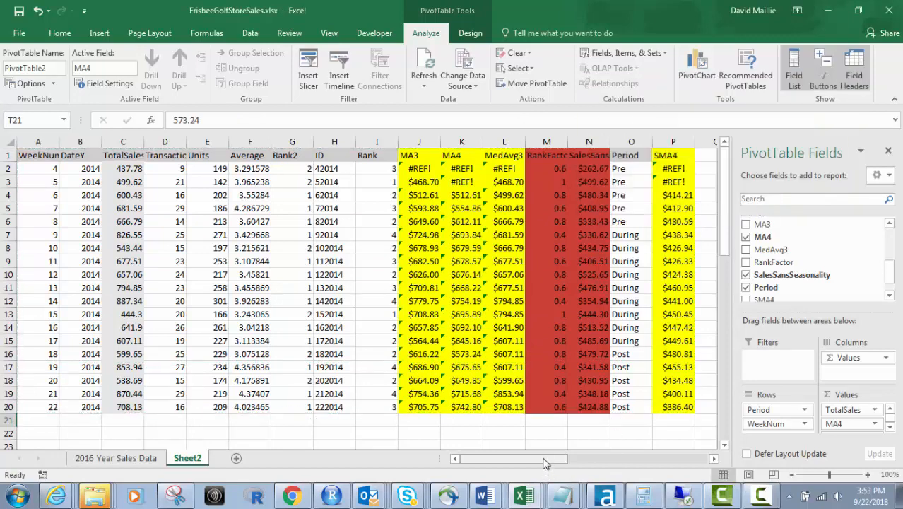
drag(544, 458, 598, 458)
right_click(610, 287)
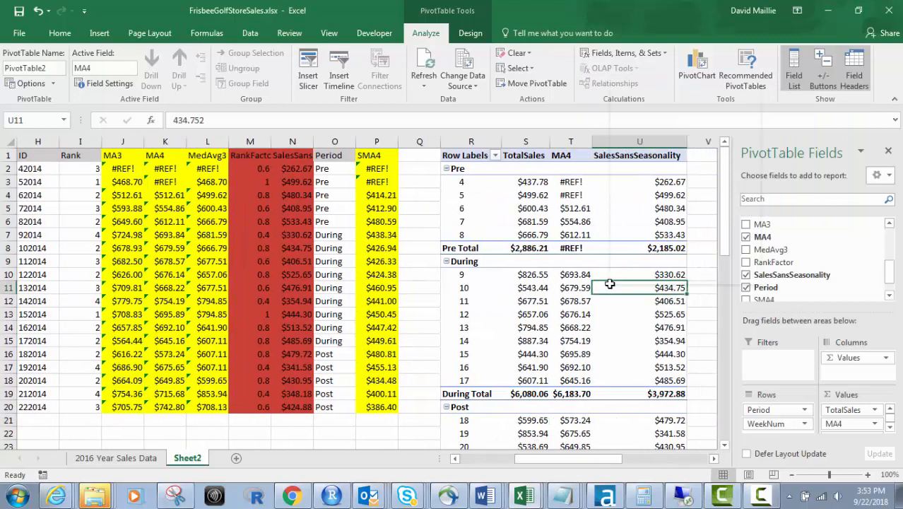
click(645, 141)
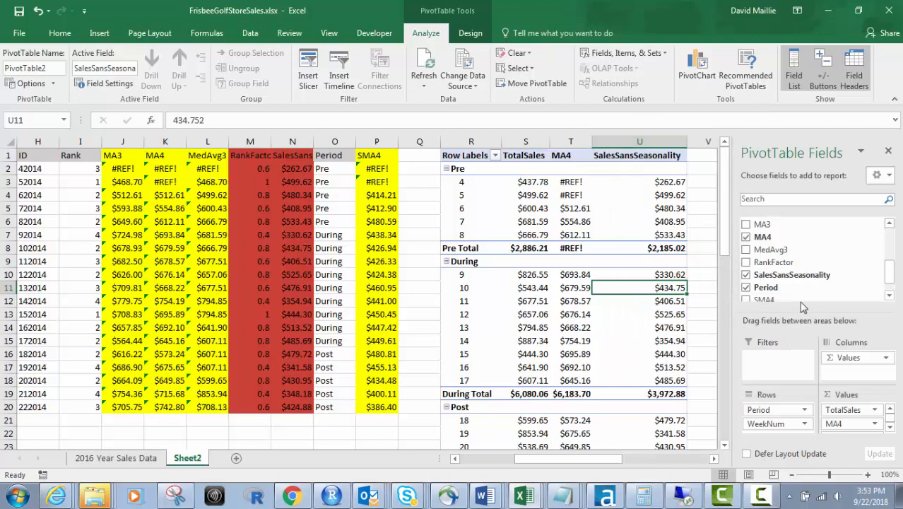
Add the SMA4 field to the pivot table's values, placing it between TotalSales and MA4
drag(889, 267, 892, 278)
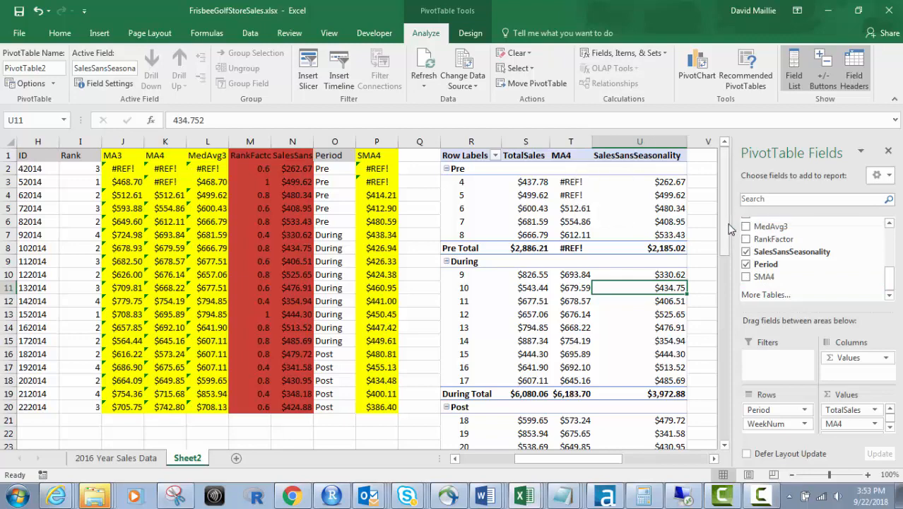
click(749, 277)
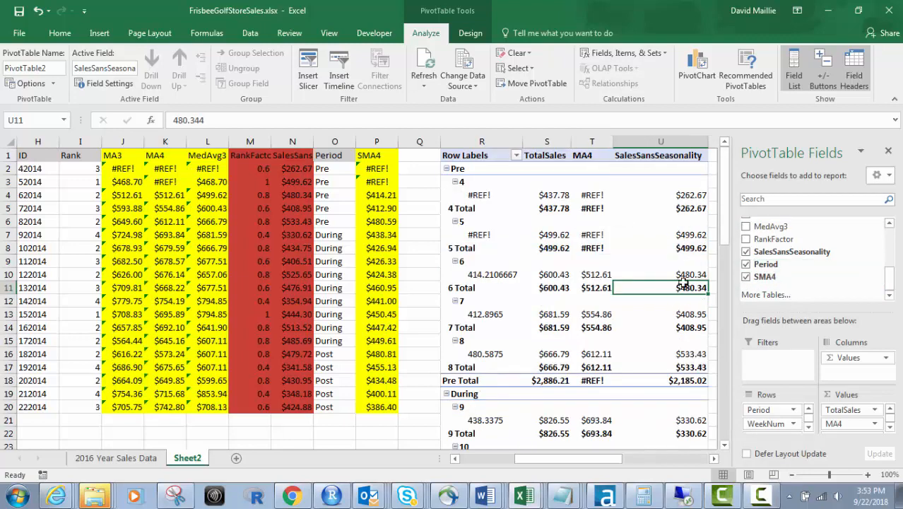
click(809, 426)
drag(764, 427, 848, 422)
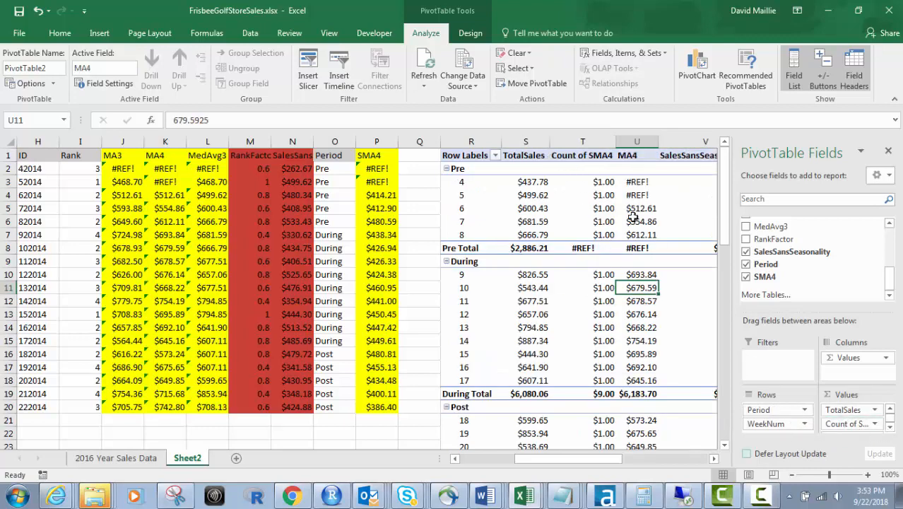
Change the SMA4 value field's summary calculation to Sum
drag(616, 458, 634, 459)
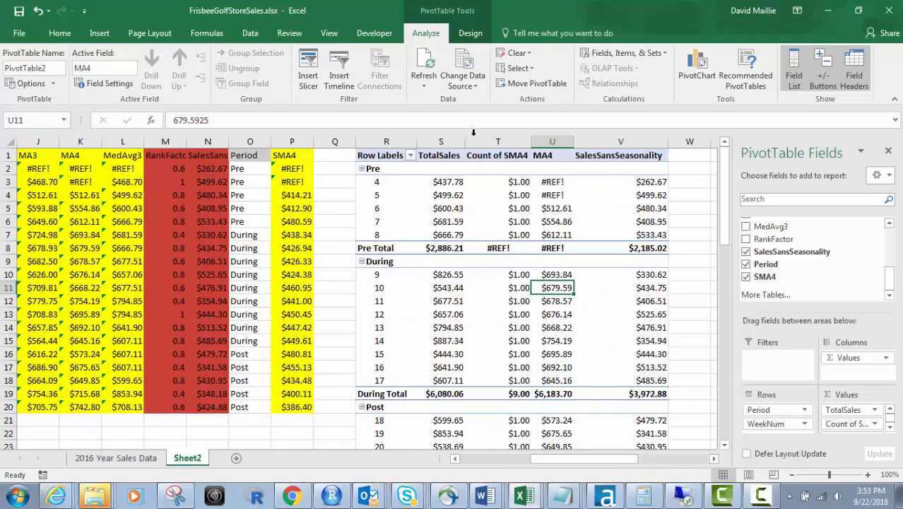
click(875, 423)
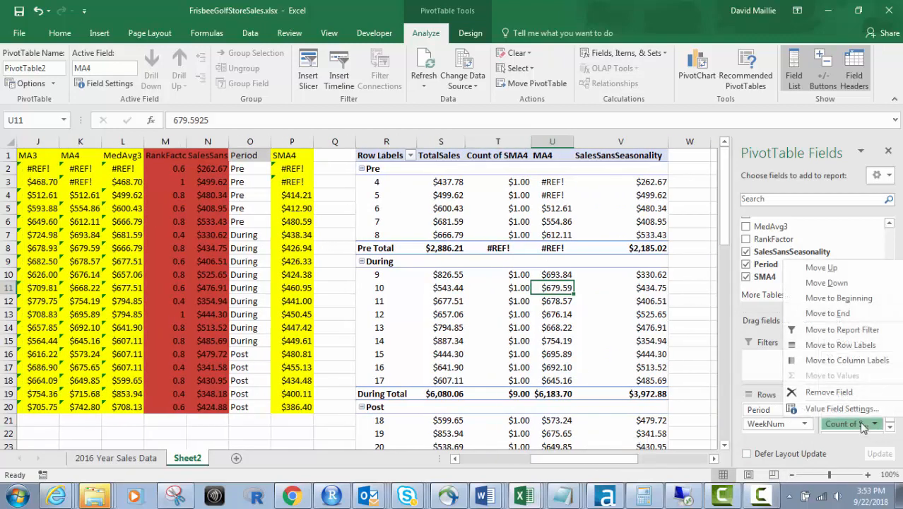
click(823, 408)
click(608, 159)
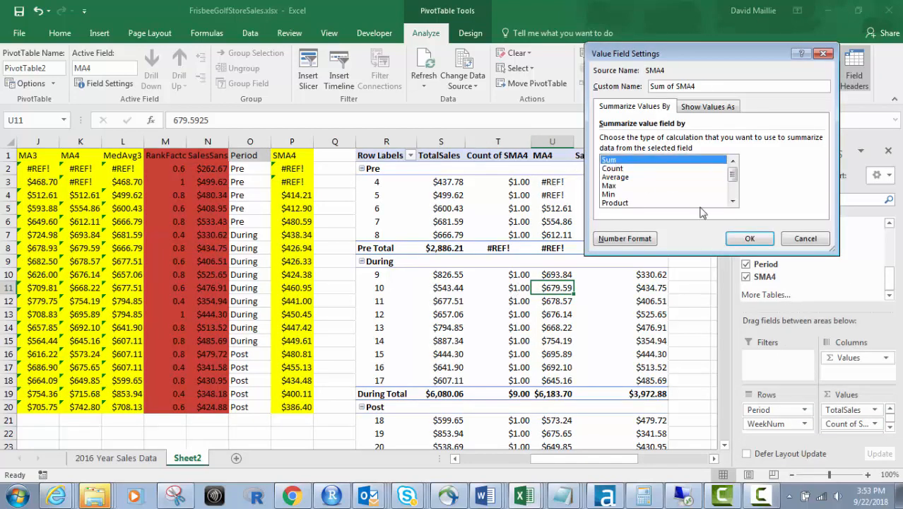
click(750, 238)
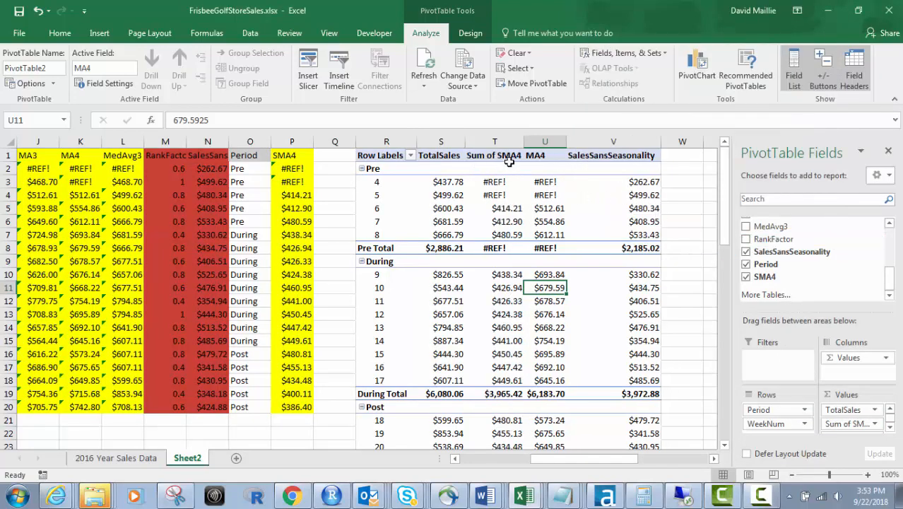
Rename the pivot table's Sum of SMA4 column header to SMA4 followed by a trailing space
click(493, 158)
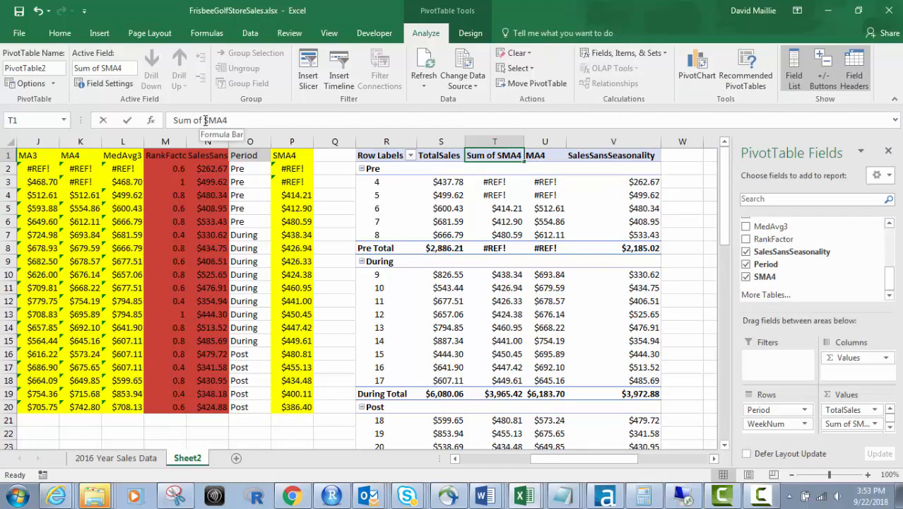
drag(204, 120, 172, 122)
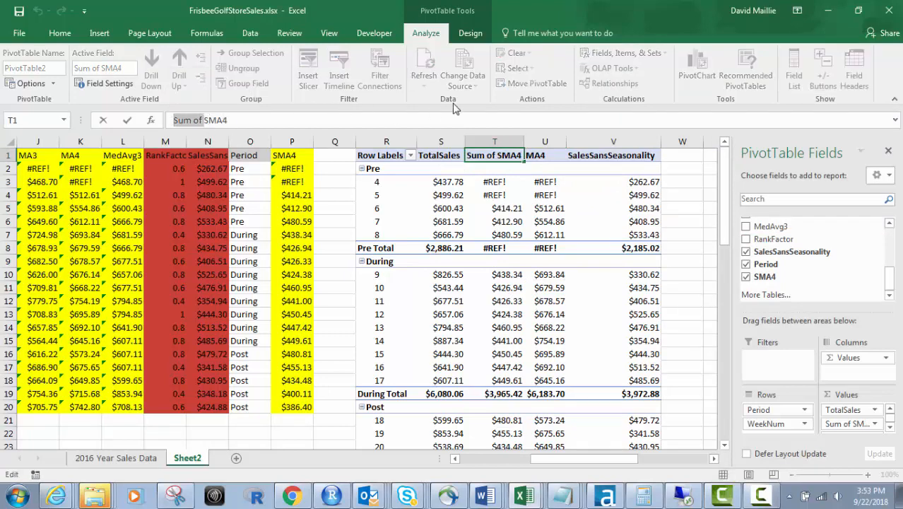
key(BackSpace)
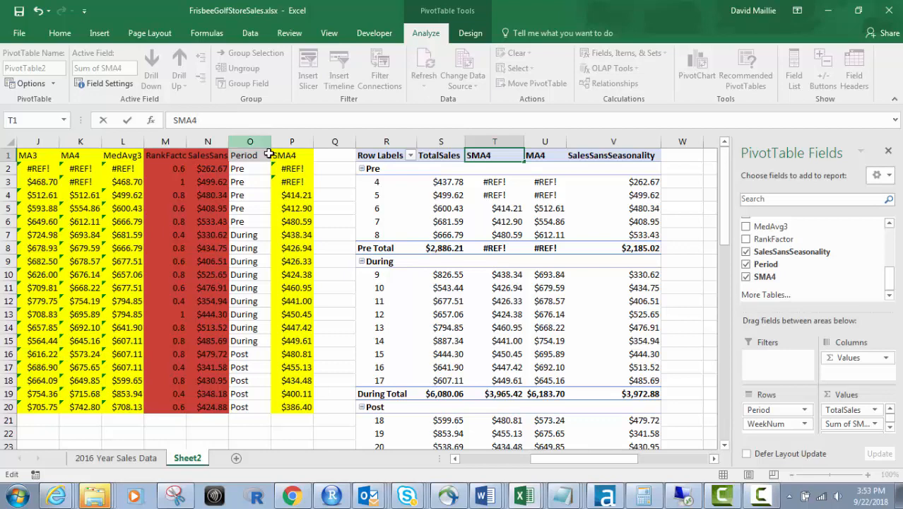
key(Return)
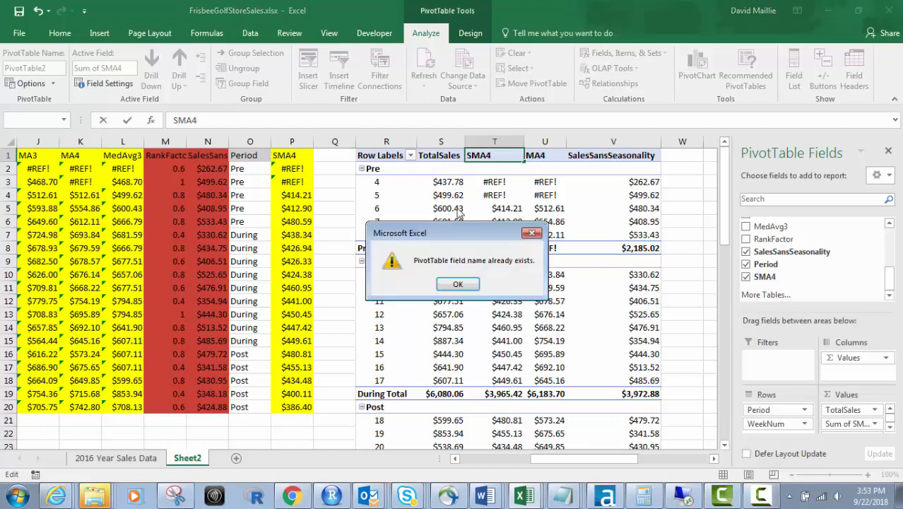
click(461, 284)
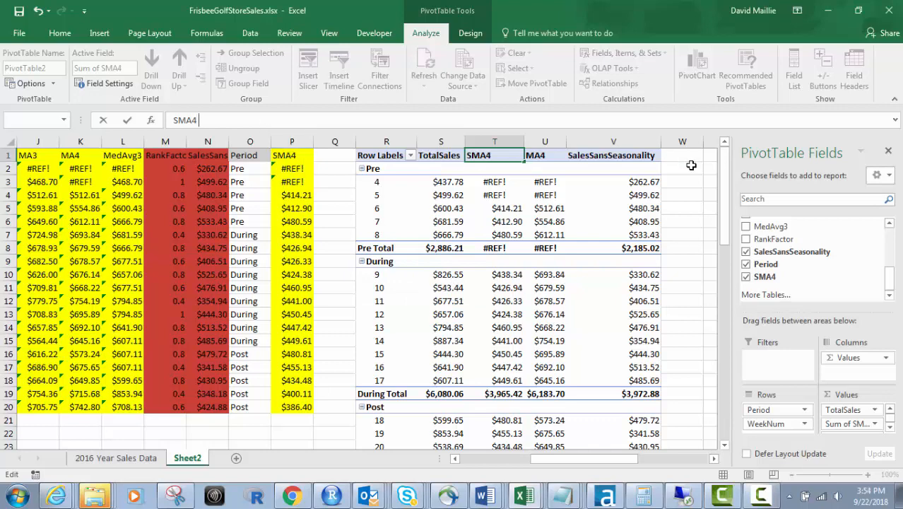
click(682, 168)
click(578, 167)
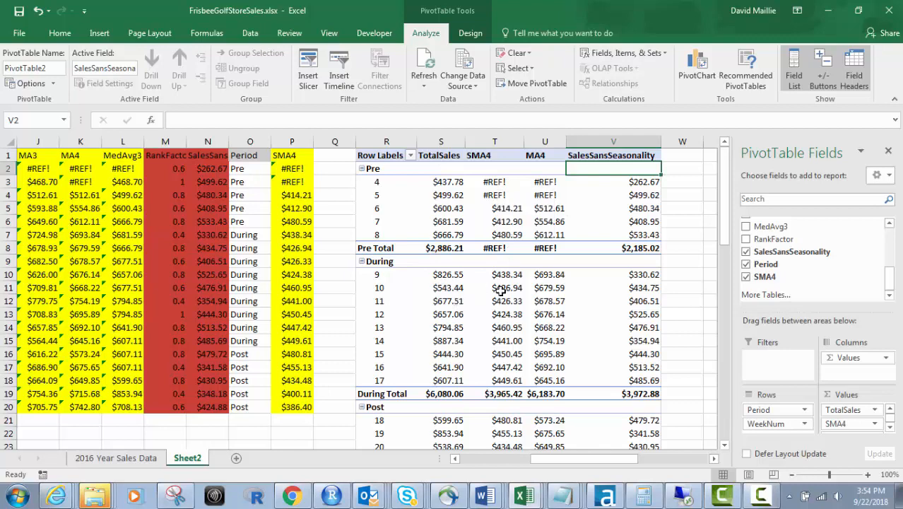
Try placing WeekNum above Period in the pivot table's rows, and return Period to the outer position
scroll(547, 344, down, 2)
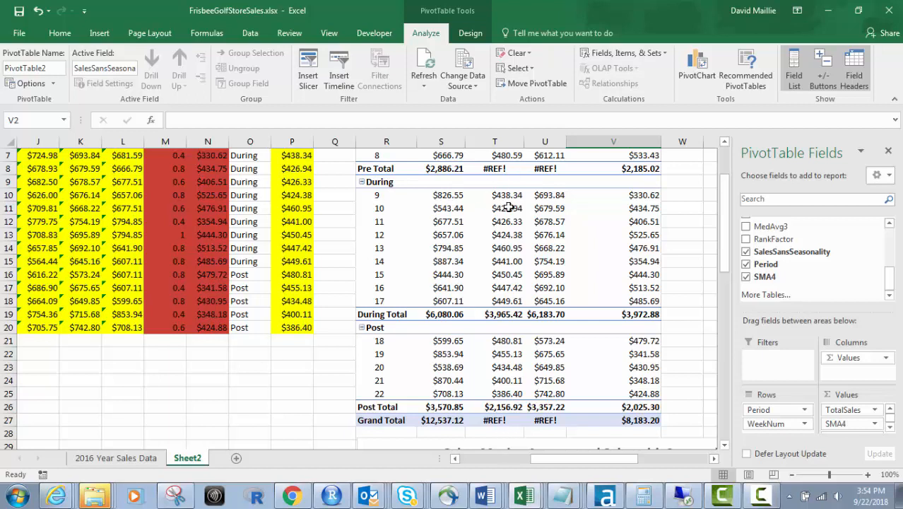
mouse_move(508, 207)
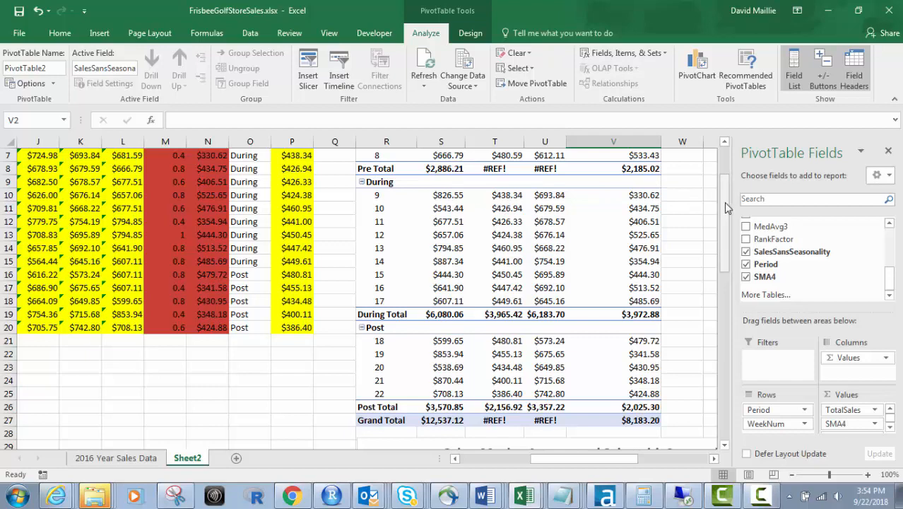
drag(725, 204, 728, 289)
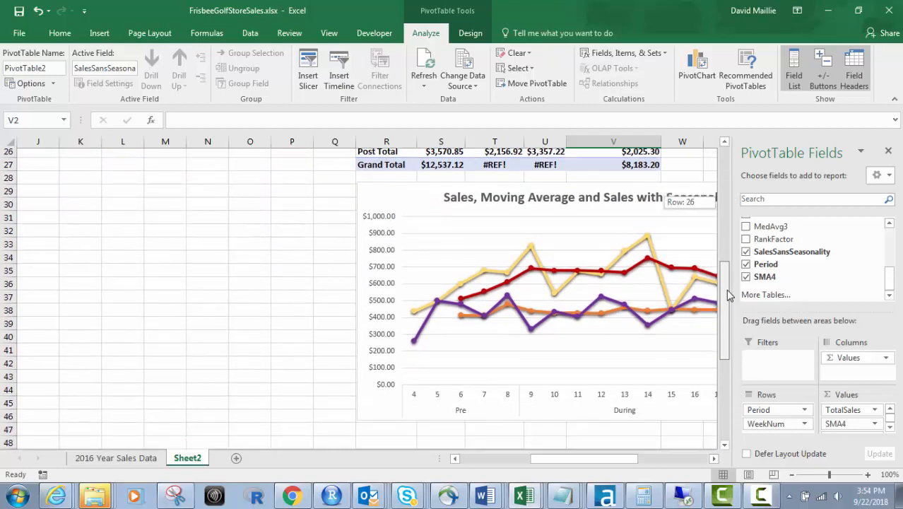
drag(568, 465, 613, 463)
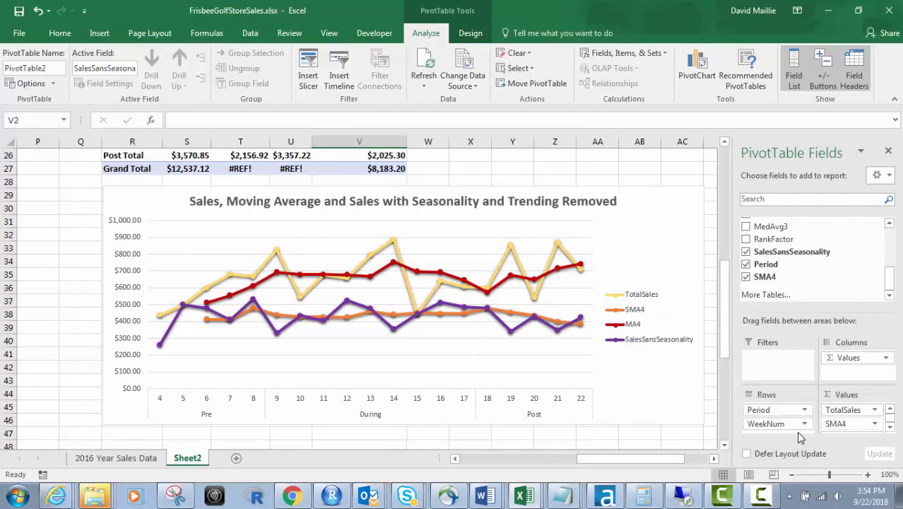
drag(790, 423, 781, 409)
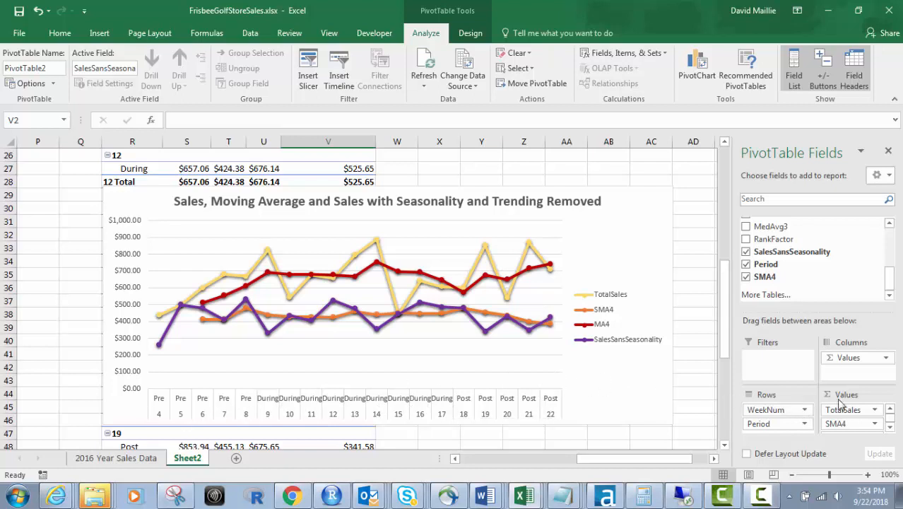
drag(778, 410, 776, 426)
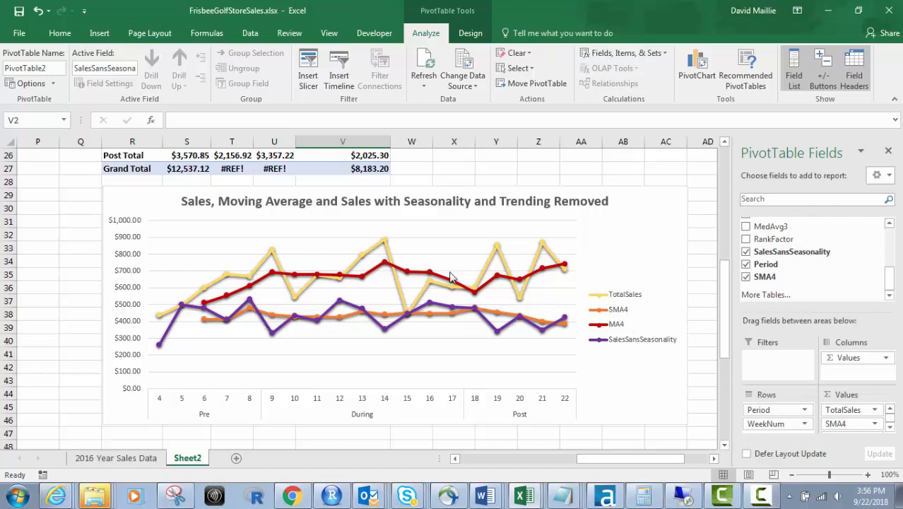
Remove the MA4 field from the pivot table's values
scroll(599, 264, up, 5)
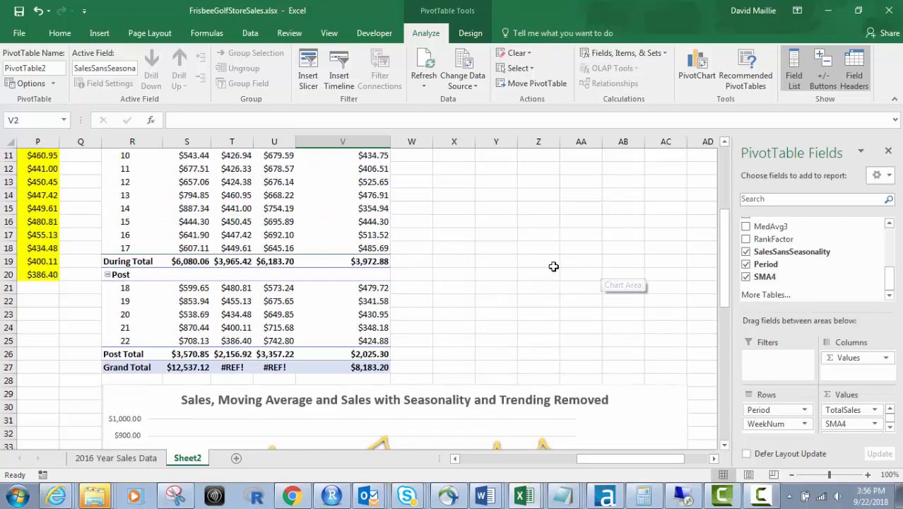
scroll(489, 272, up, 4)
scroll(477, 272, down, 7)
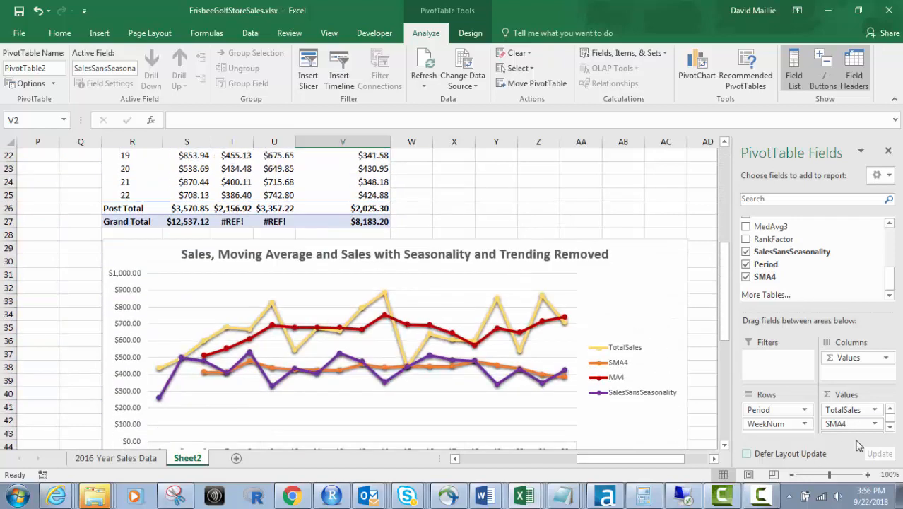
click(890, 427)
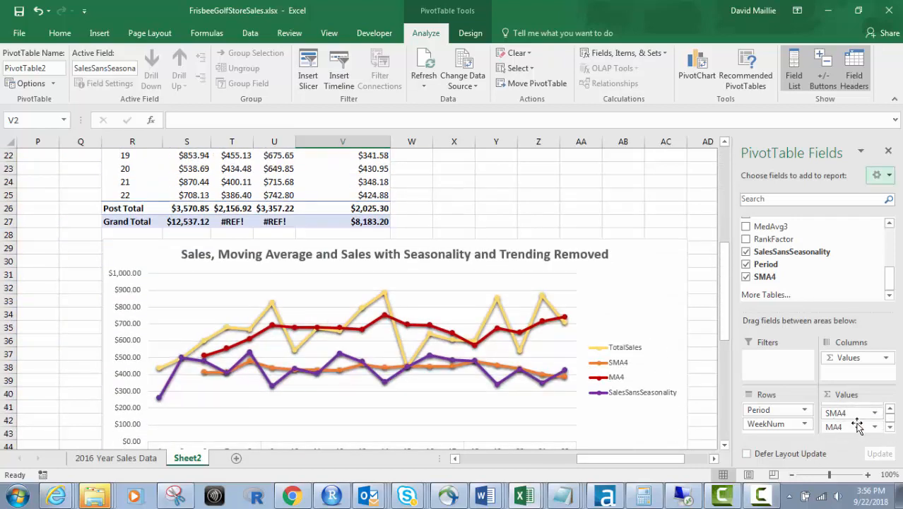
drag(857, 425, 840, 279)
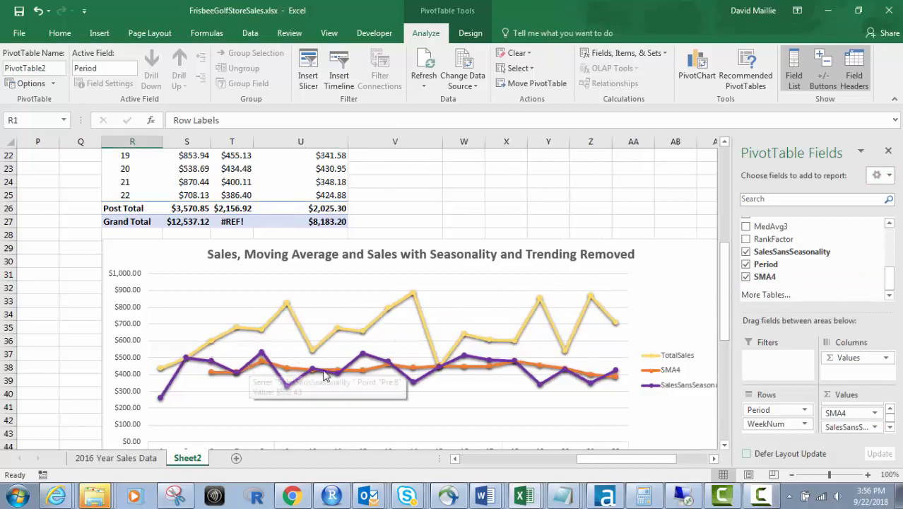
Recolor the SMA4 series in the pivot chart dark red, changing both its line and its markers
click(584, 377)
right_click(584, 376)
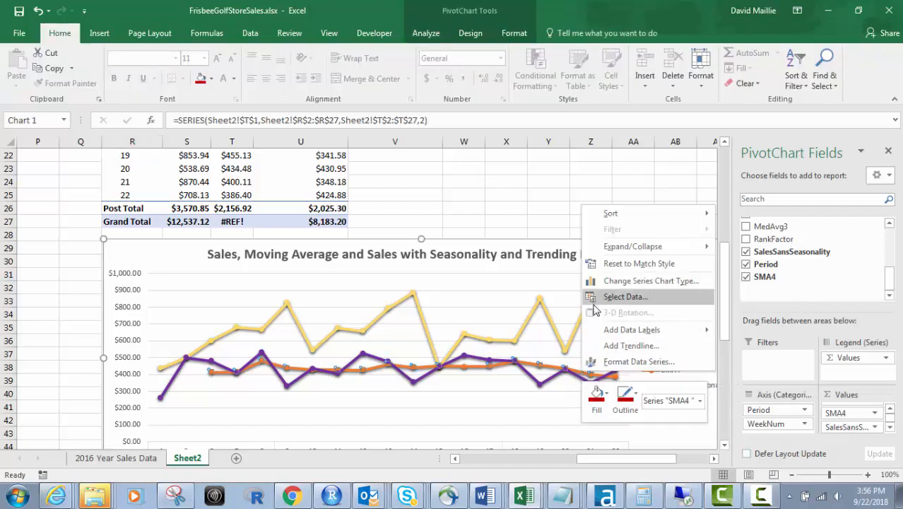
click(626, 400)
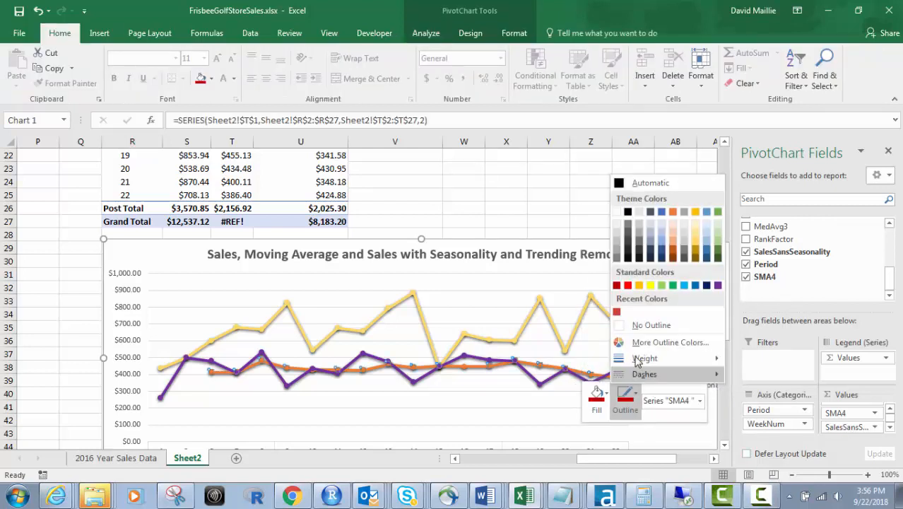
click(629, 286)
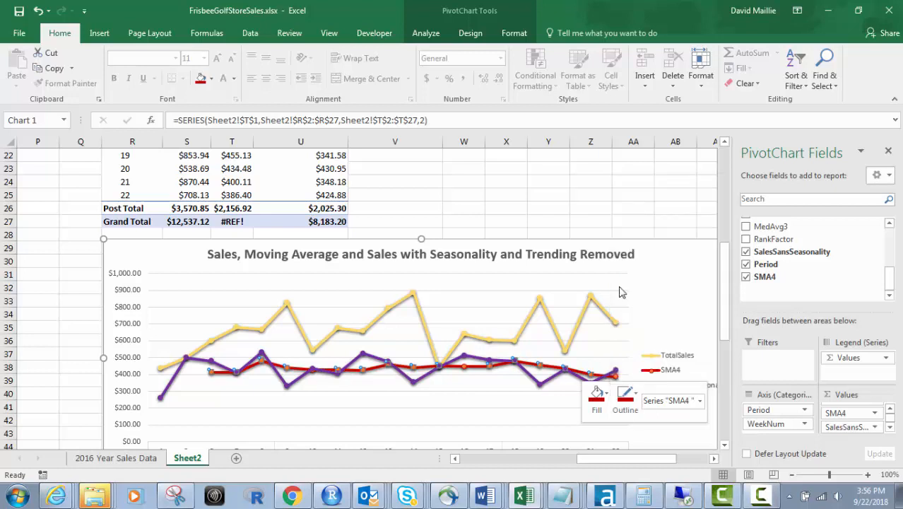
click(597, 398)
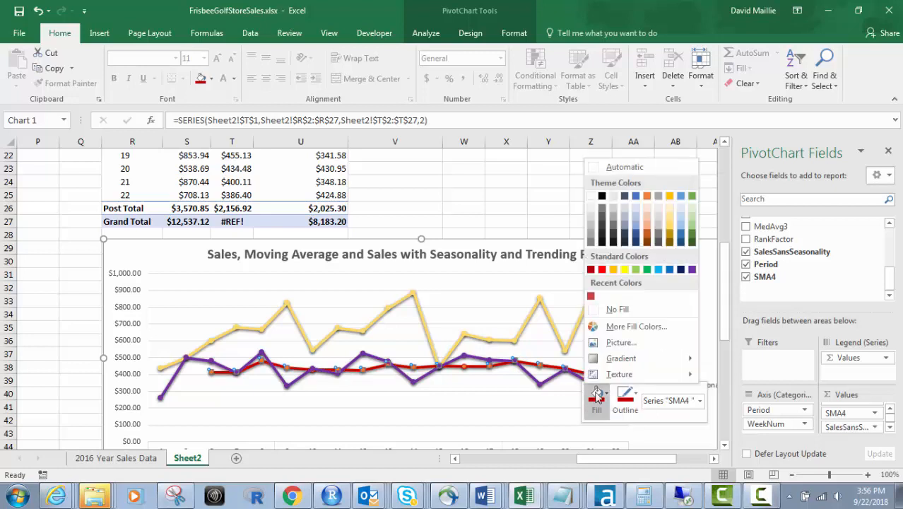
click(591, 272)
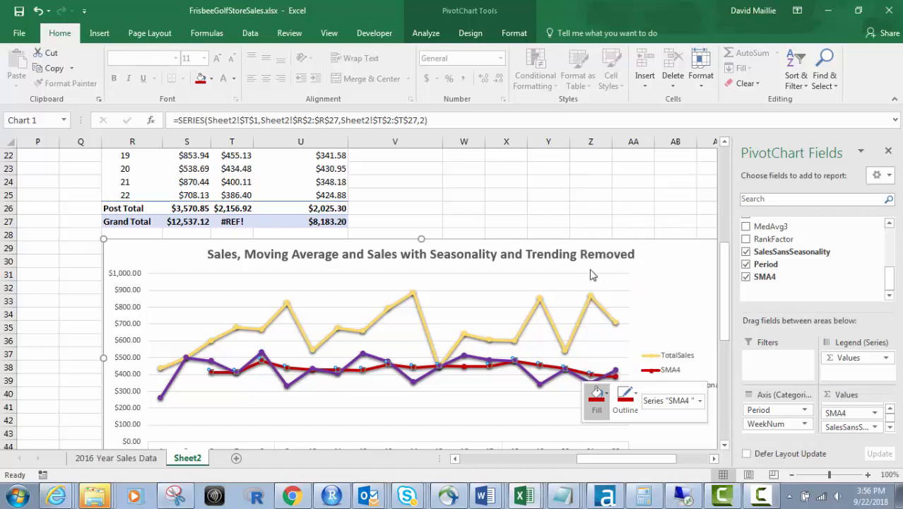
click(496, 390)
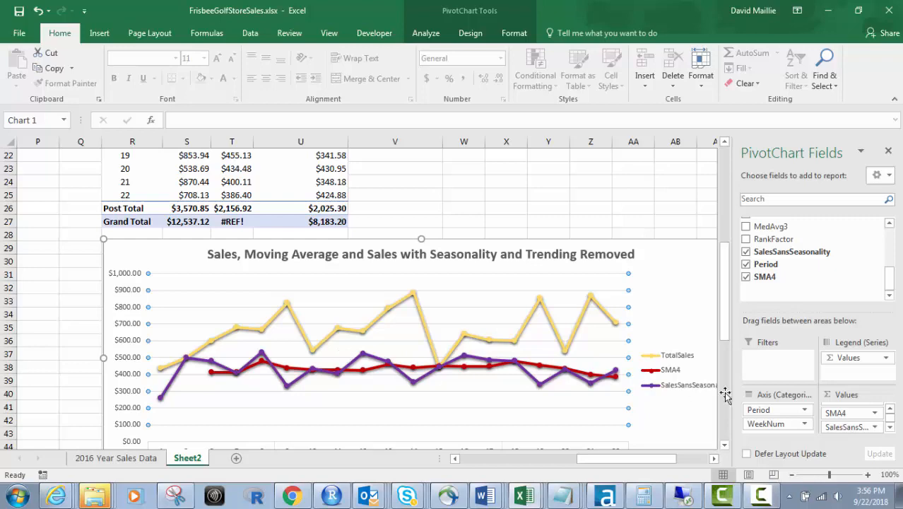
click(679, 276)
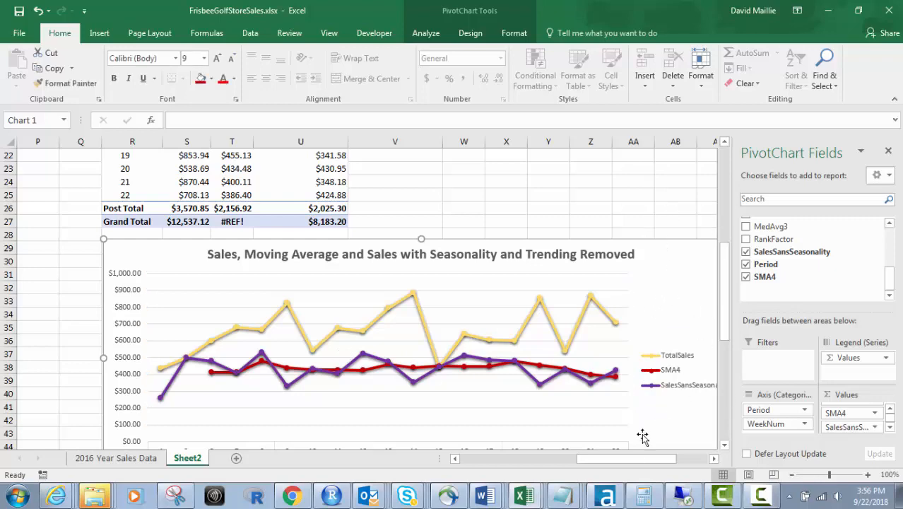
mouse_move(631, 459)
mouse_down()
mouse_move(654, 461)
mouse_move(615, 461)
mouse_up()
scroll(632, 399, down, 2)
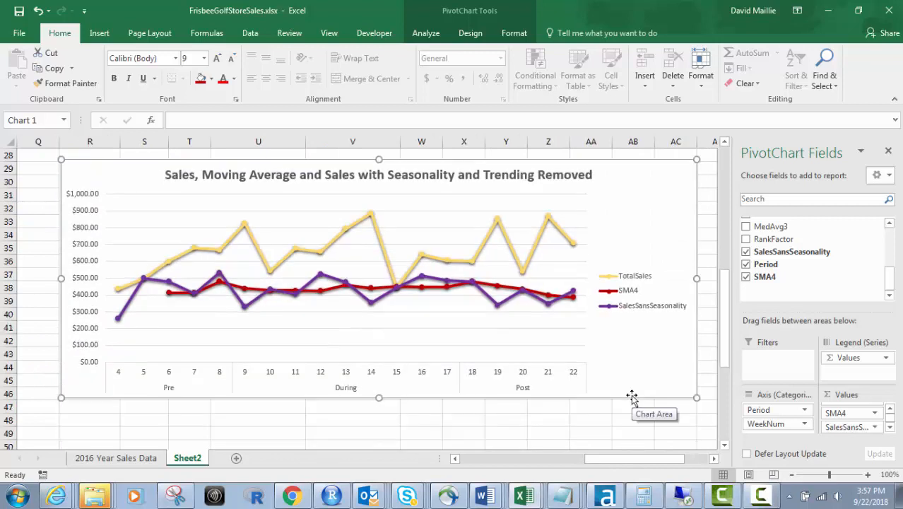
scroll(632, 398, up, 1)
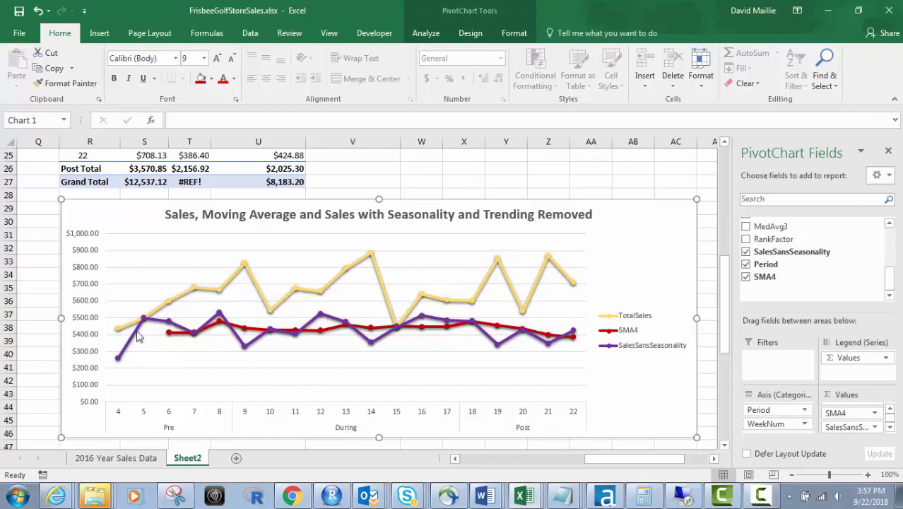
mouse_move(263, 338)
Rename the 2016 Year Sales Data worksheet to 2014 Year Sales Data
click(116, 458)
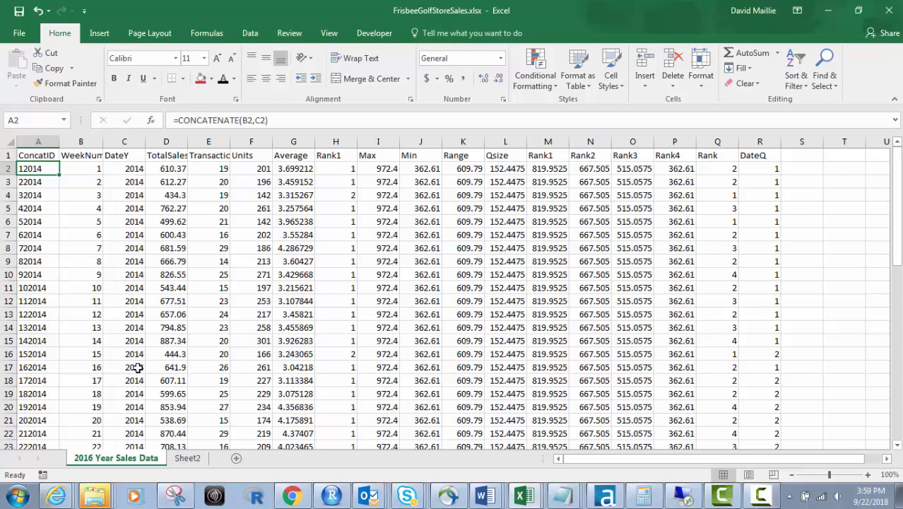
right_click(111, 458)
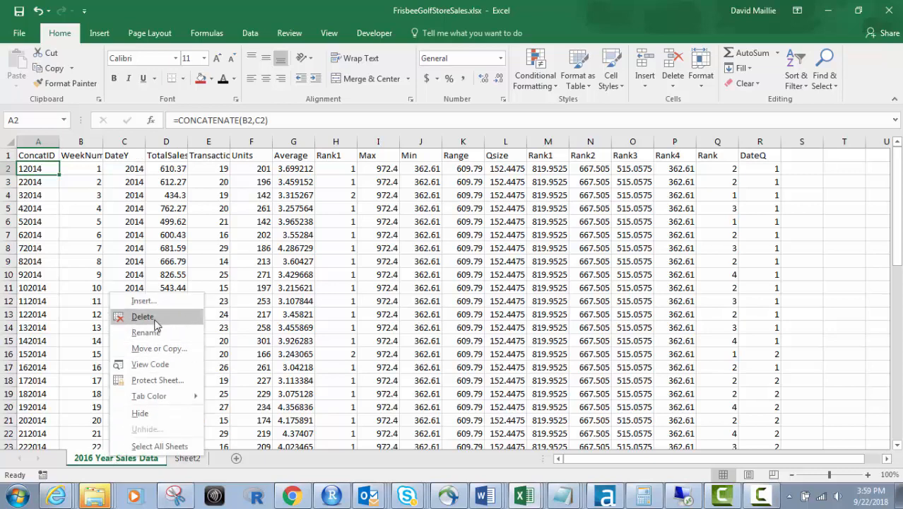
click(145, 333)
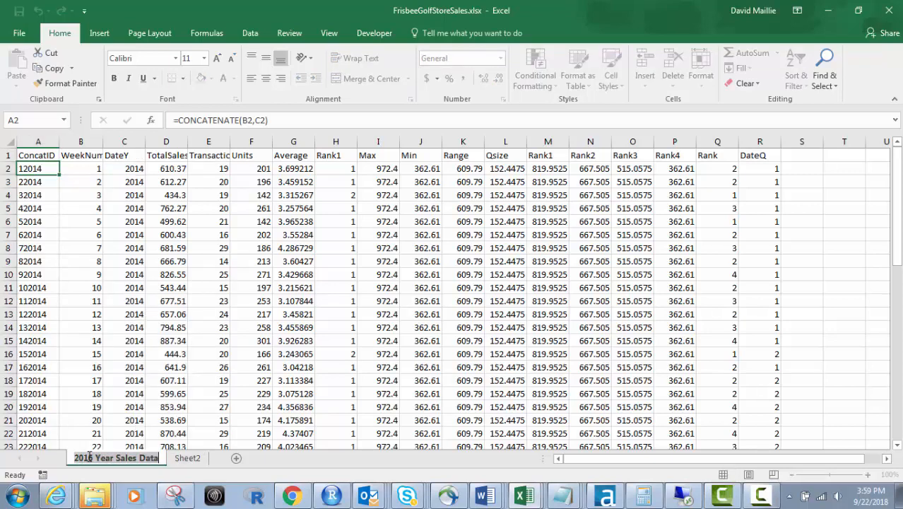
click(89, 458)
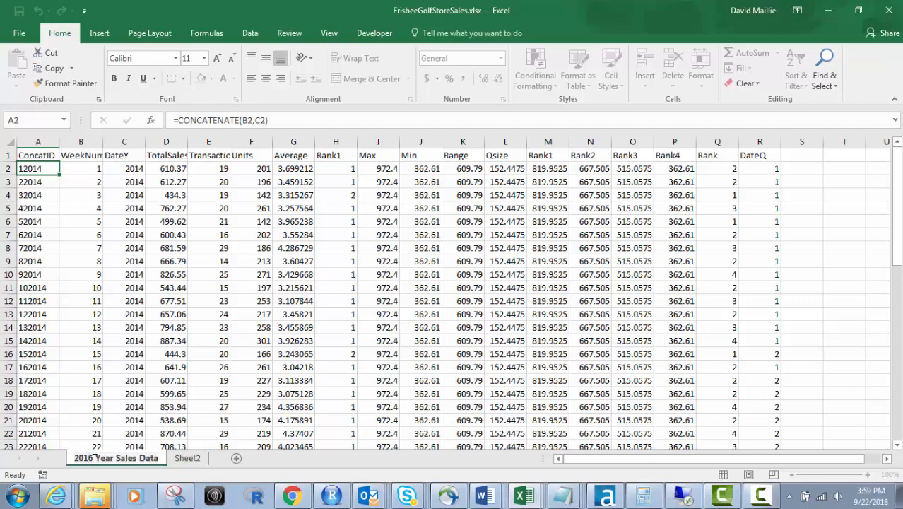
key(Delete)
text(4)
click(337, 460)
click(252, 349)
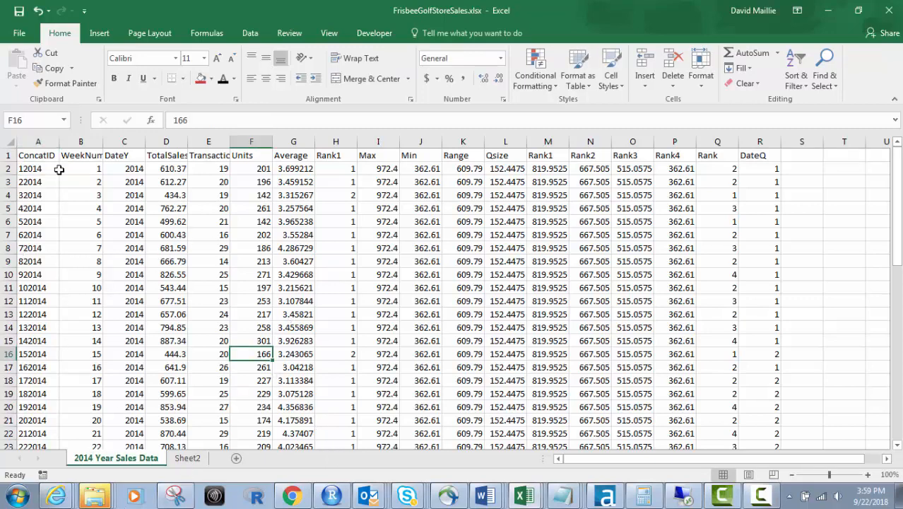
Review Sheet2's source data, checking the row 2 cells of the RankFactor, SalesSansSeasonality and Period columns
click(181, 459)
scroll(191, 248, up, 8)
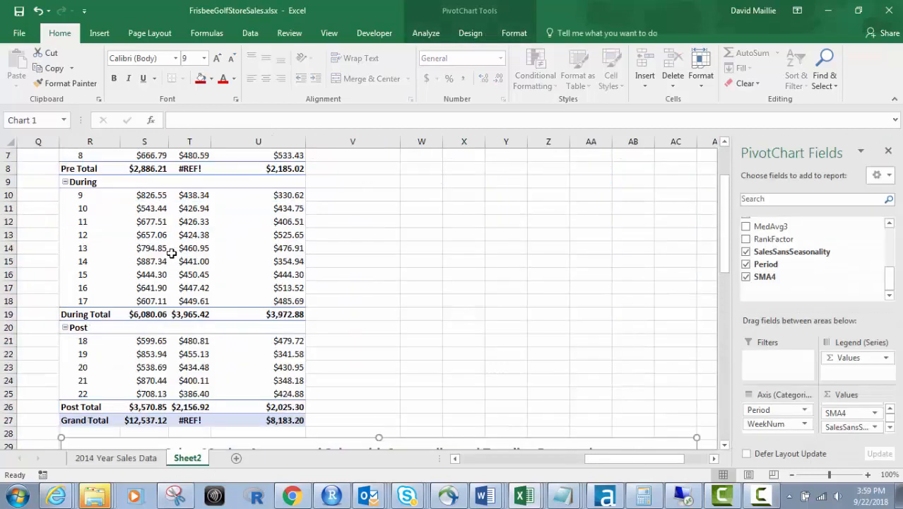
drag(677, 461, 552, 460)
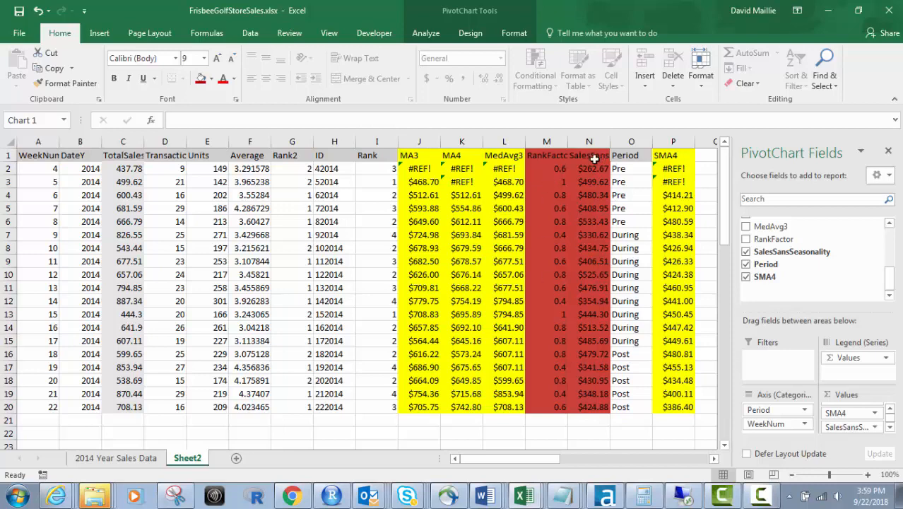
click(549, 171)
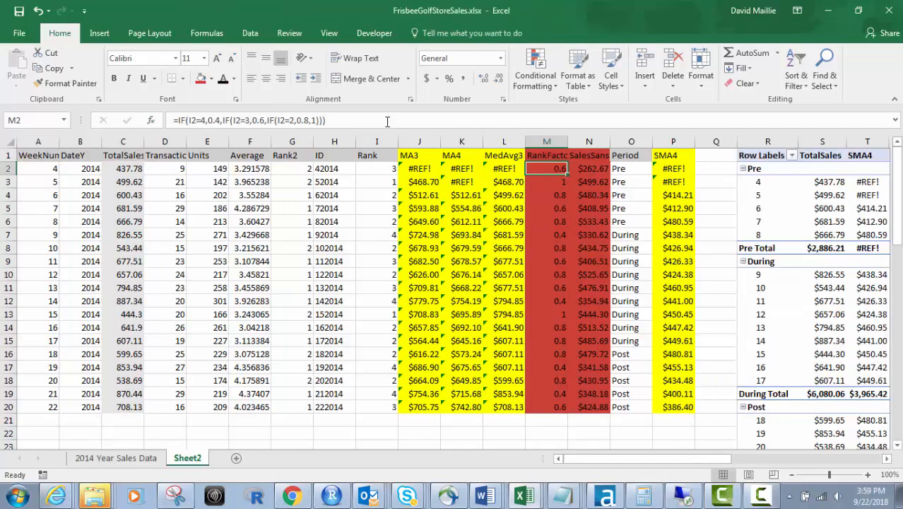
click(600, 169)
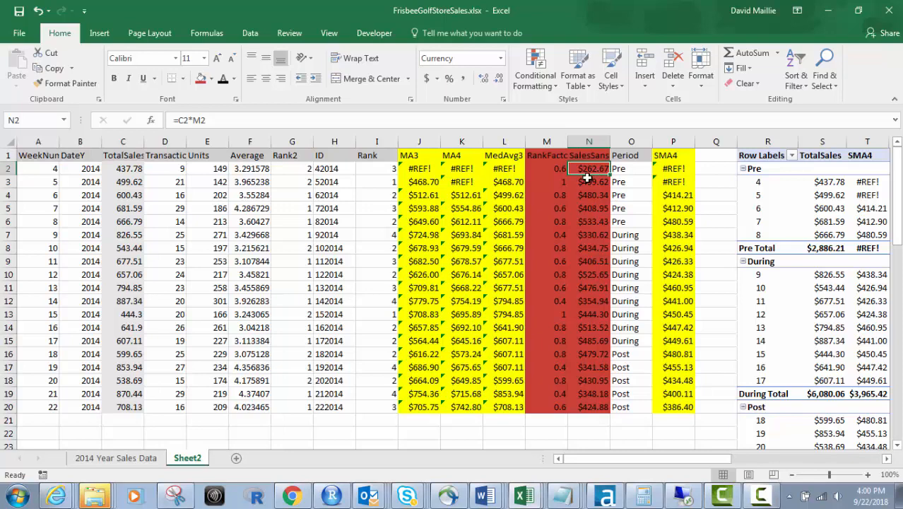
click(629, 173)
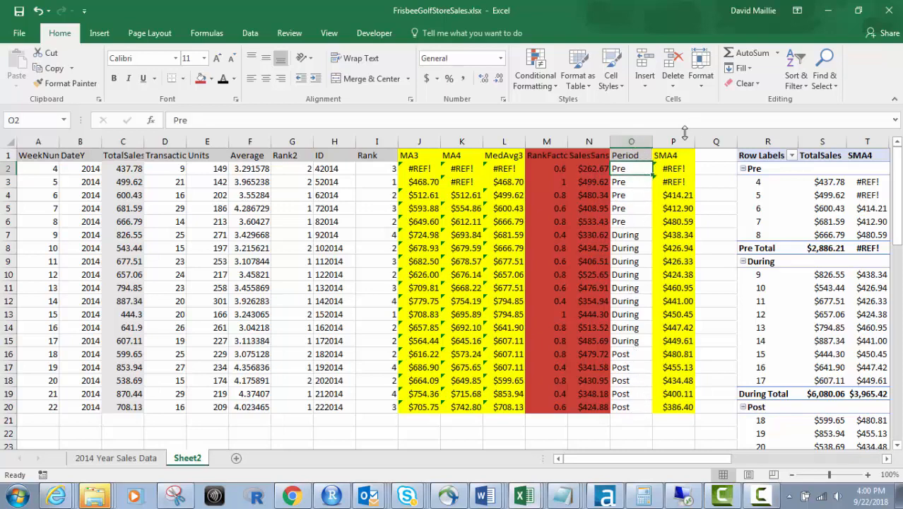
Check the first SMA4 cell's formula and compare the TotalSales, SMA4 and SalesSansSeasonality series in the pivot chart with the pivot table
click(675, 168)
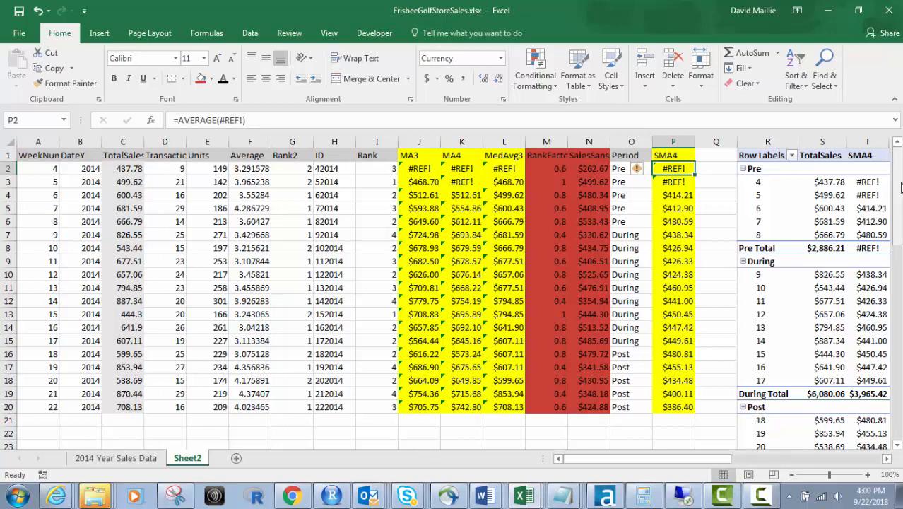
scroll(848, 234, down, 8)
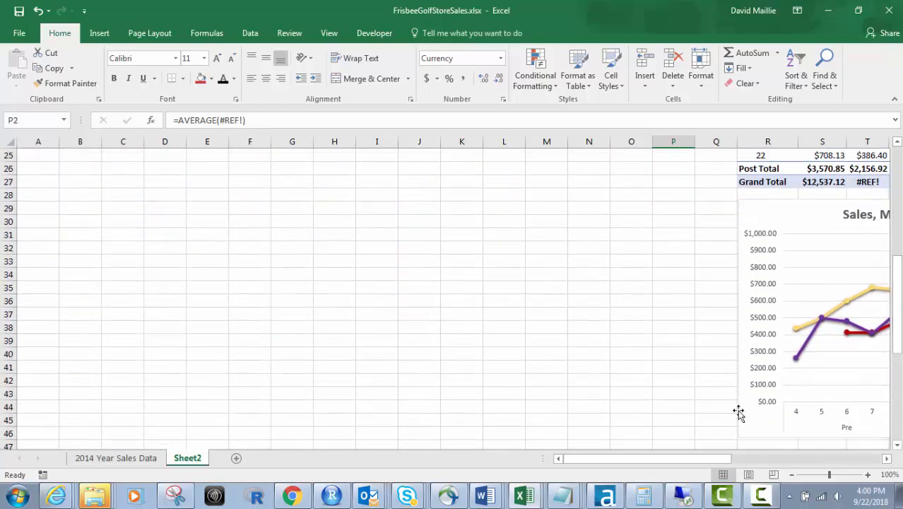
drag(692, 464, 697, 432)
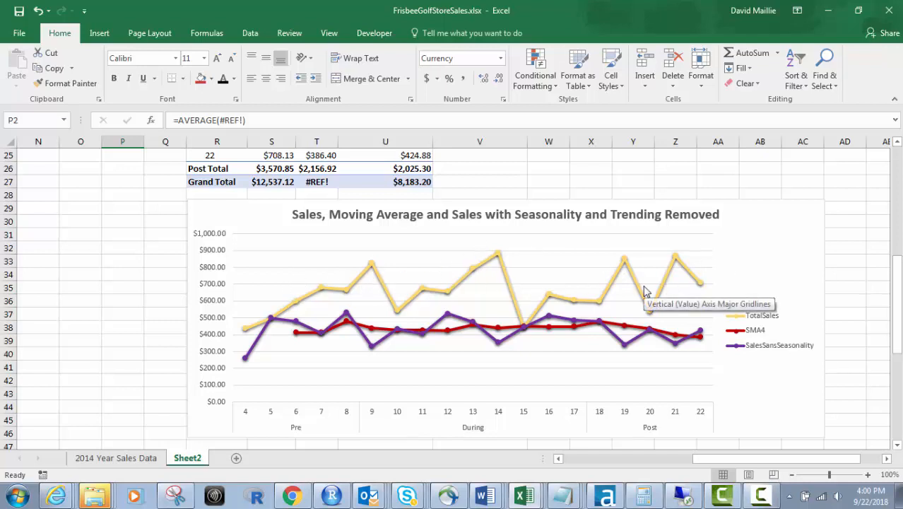
scroll(586, 249, up, 3)
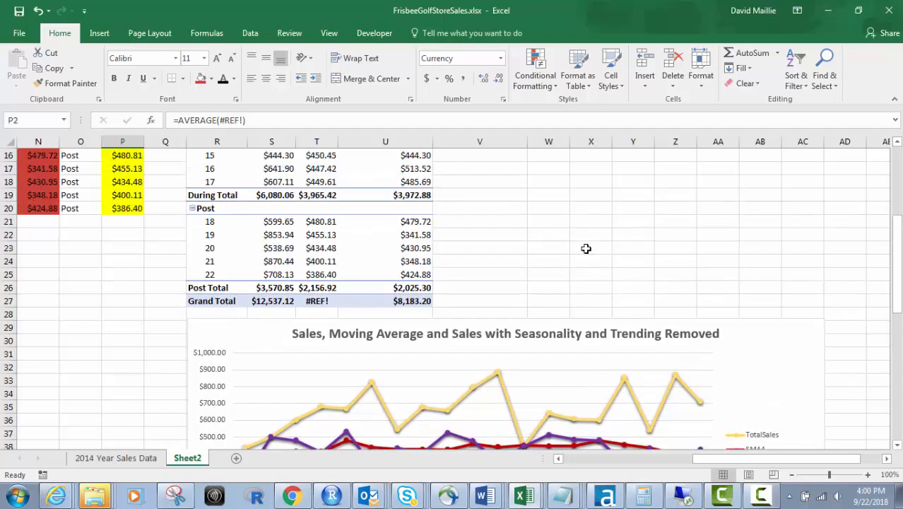
scroll(516, 276, down, 3)
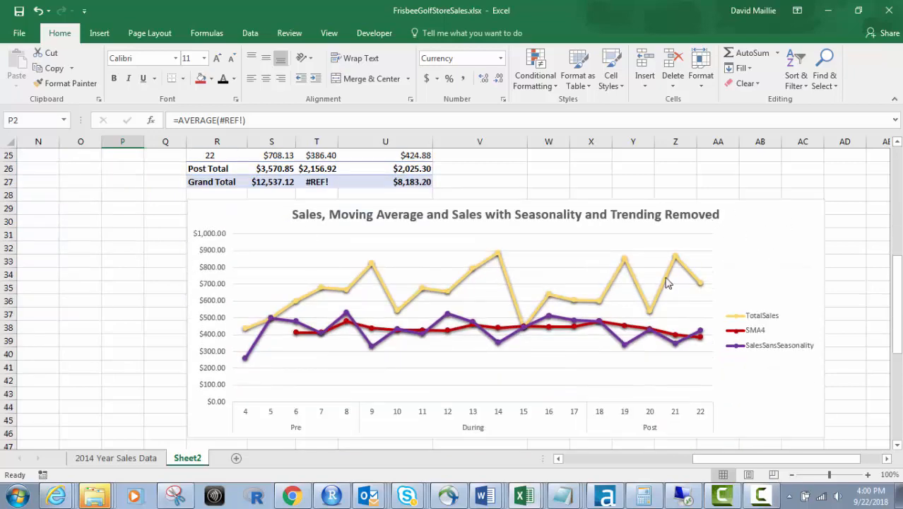
right_click(667, 284)
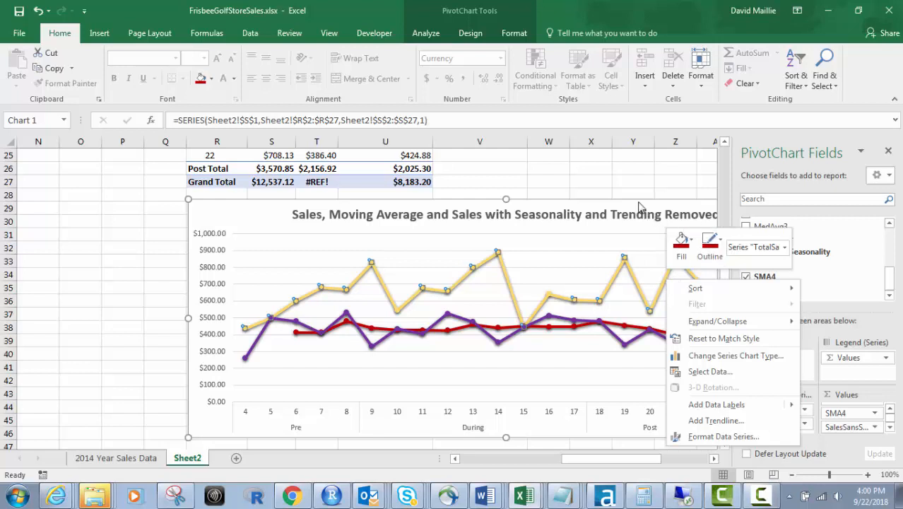
key(Escape)
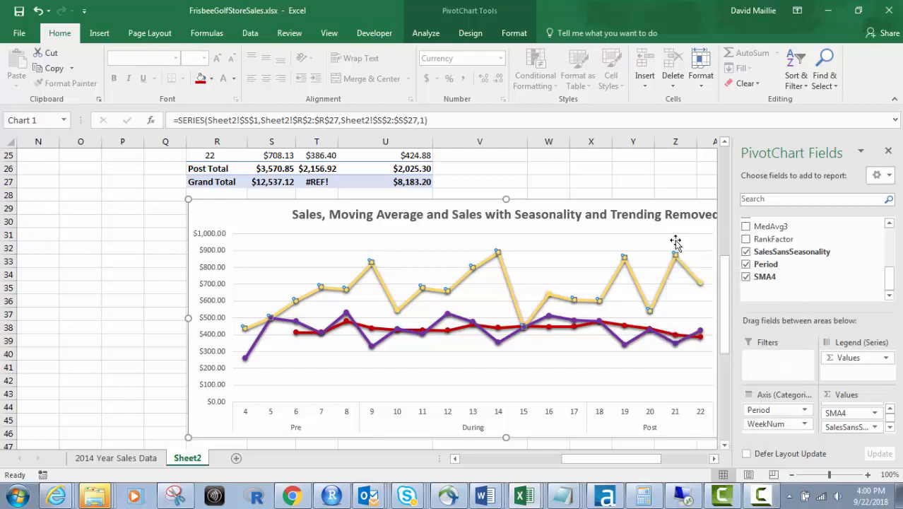
click(890, 154)
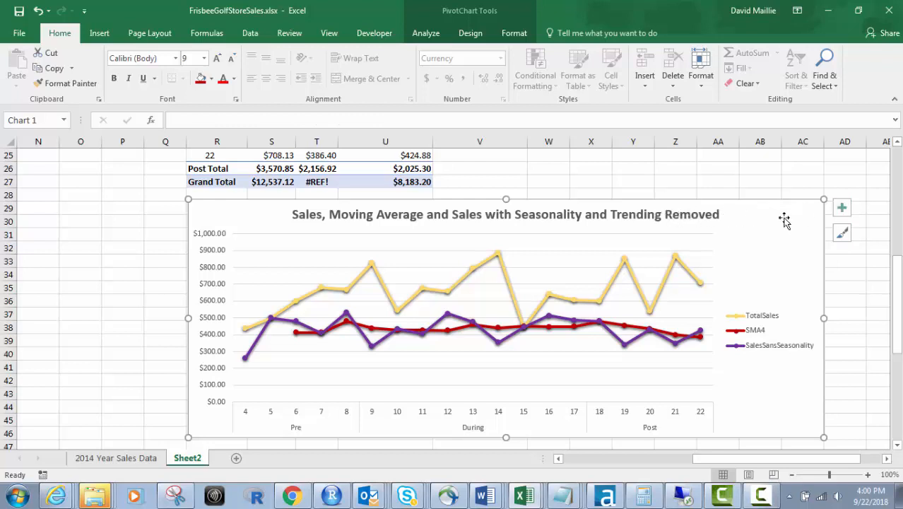
click(842, 233)
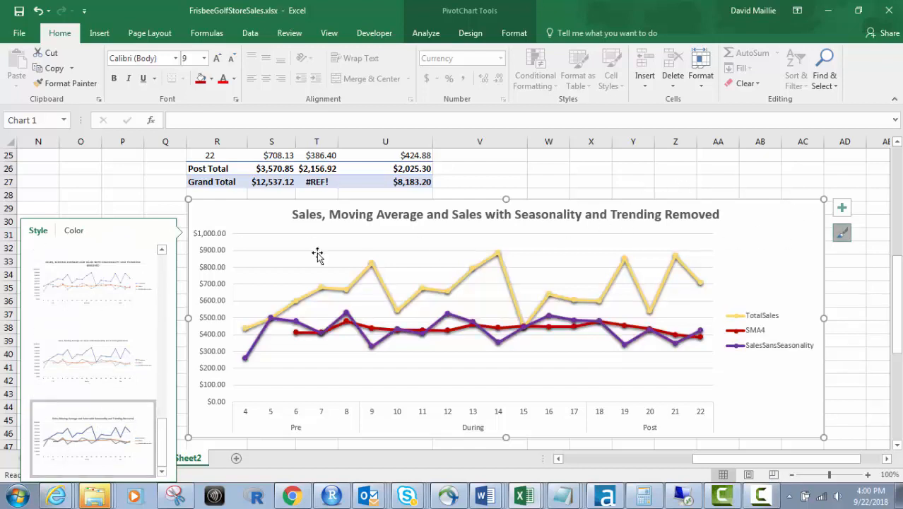
click(641, 172)
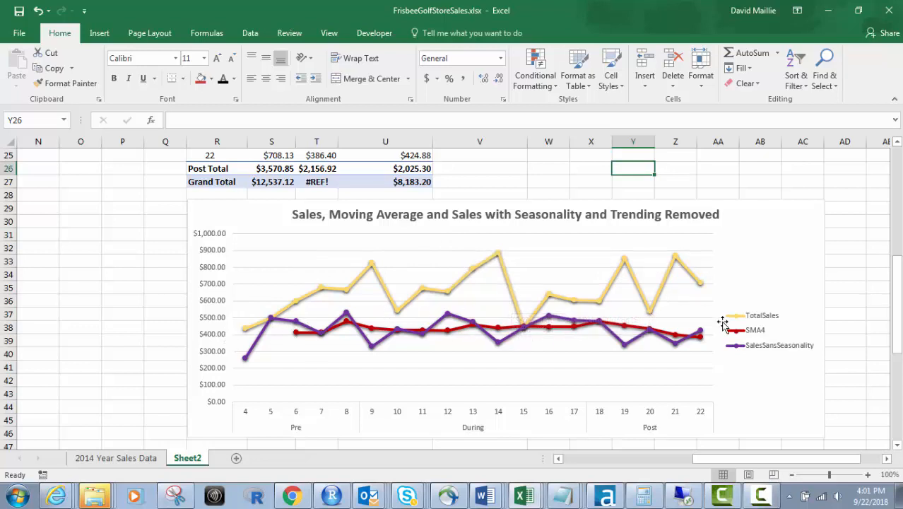
Inspect the week 15 data point of the SalesSansSeasonality series in the pivot chart
mouse_move(522, 335)
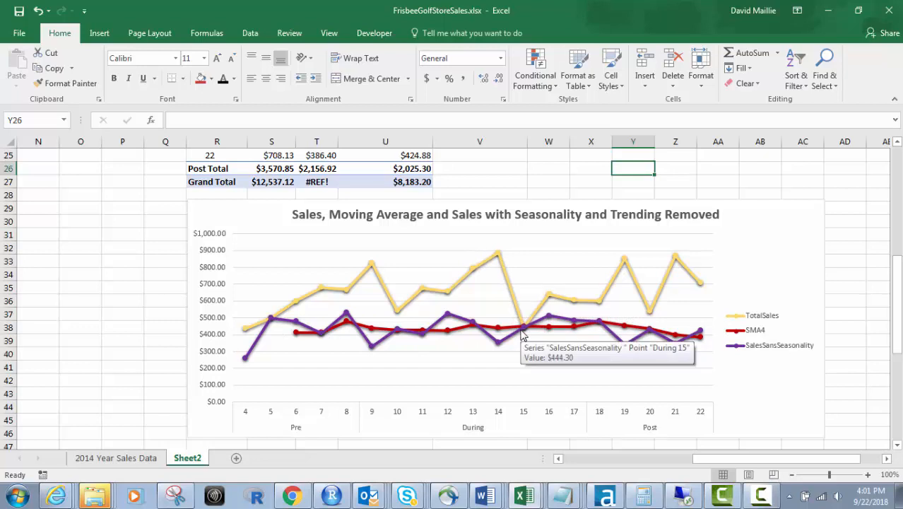